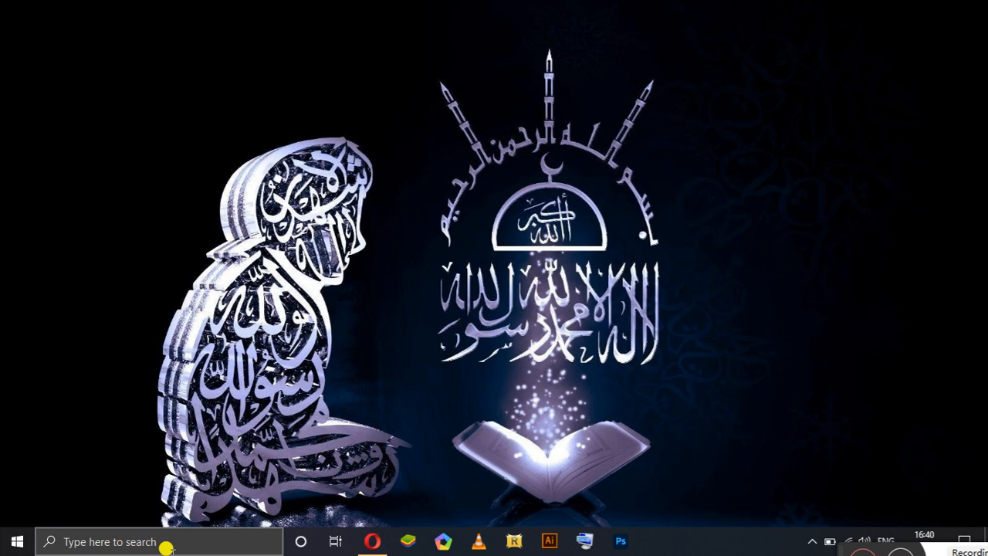
Step: Search Windows for "sql server" and launch SQL Server 2014 Management Studio
{"action": "left_click", "coordinate": [166, 545]}
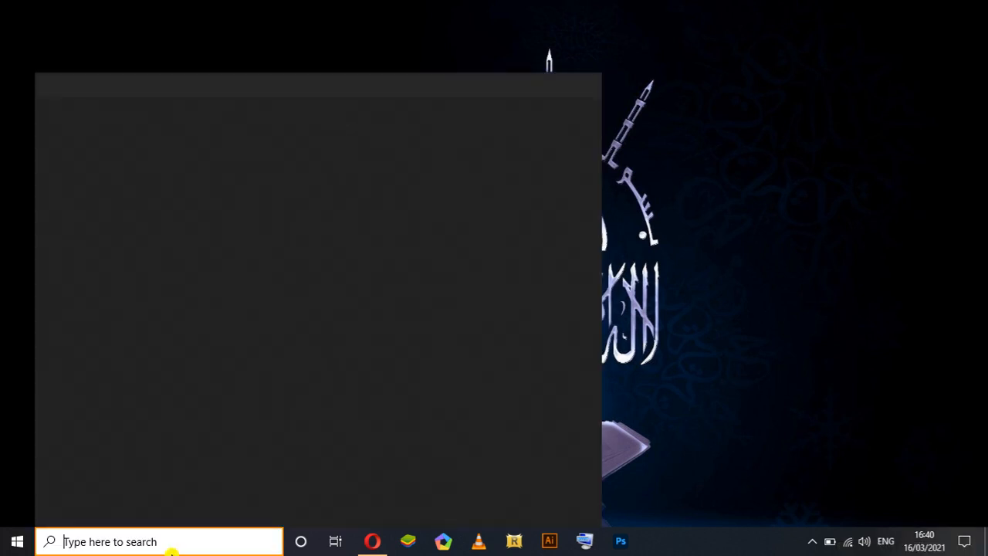
{"action": "type", "text": "sql"}
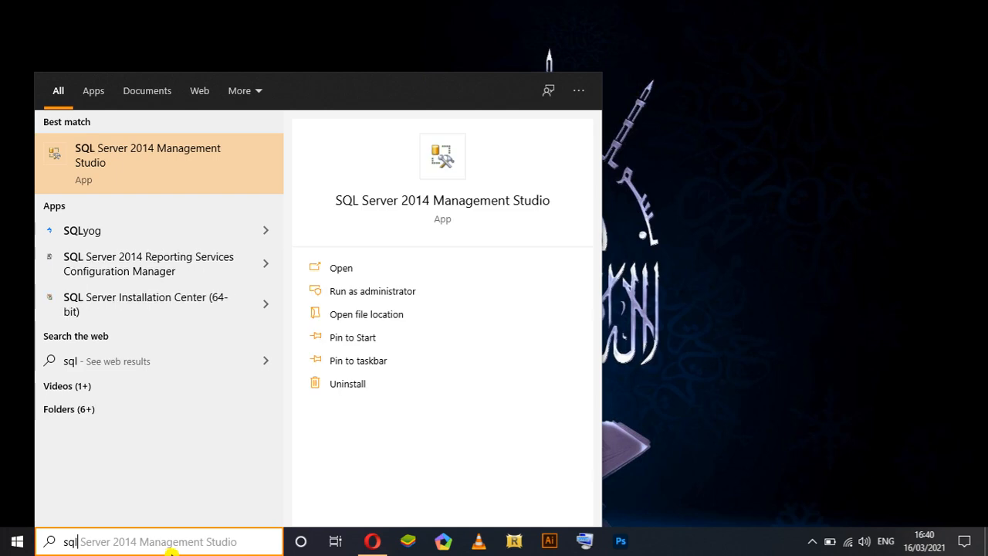
{"action": "type", "text": " server"}
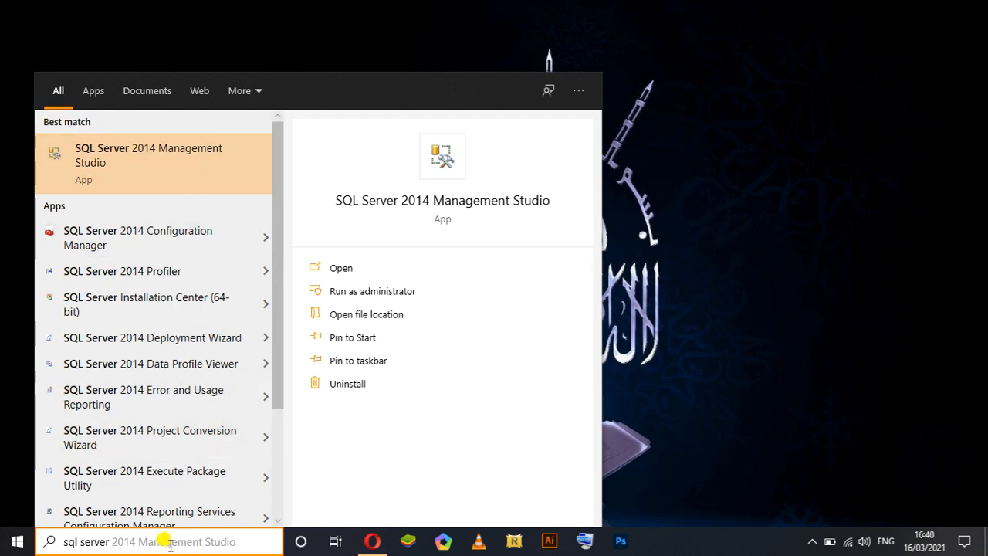
{"action": "left_click", "coordinate": [136, 148]}
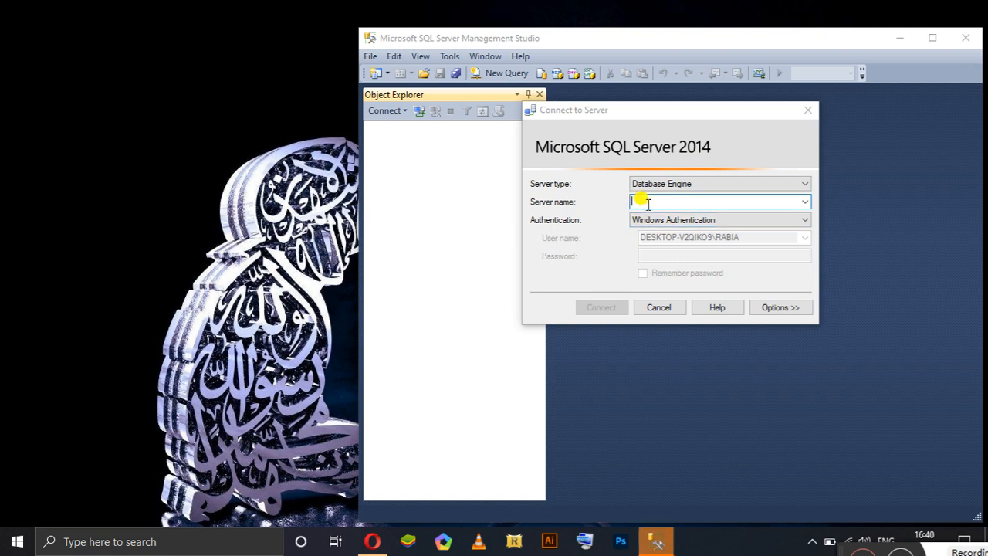
Step: Look up the computer name in the system properties of This PC and return to the Connect to Server dialog
{"action": "mouse_move", "coordinate": [11, 378]}
{"action": "left_click", "coordinate": [38, 390]}
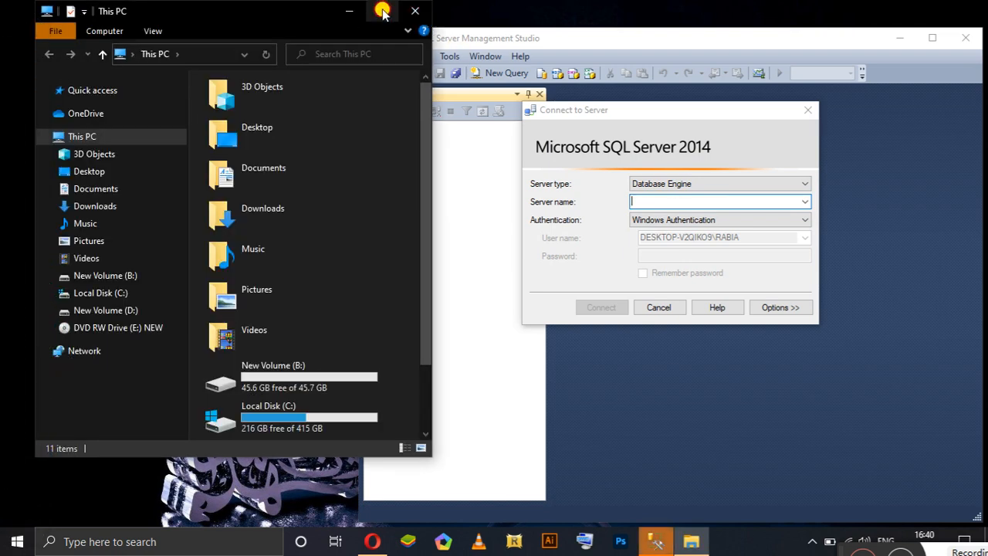
{"action": "left_click", "coordinate": [381, 11]}
{"action": "right_click", "coordinate": [572, 255]}
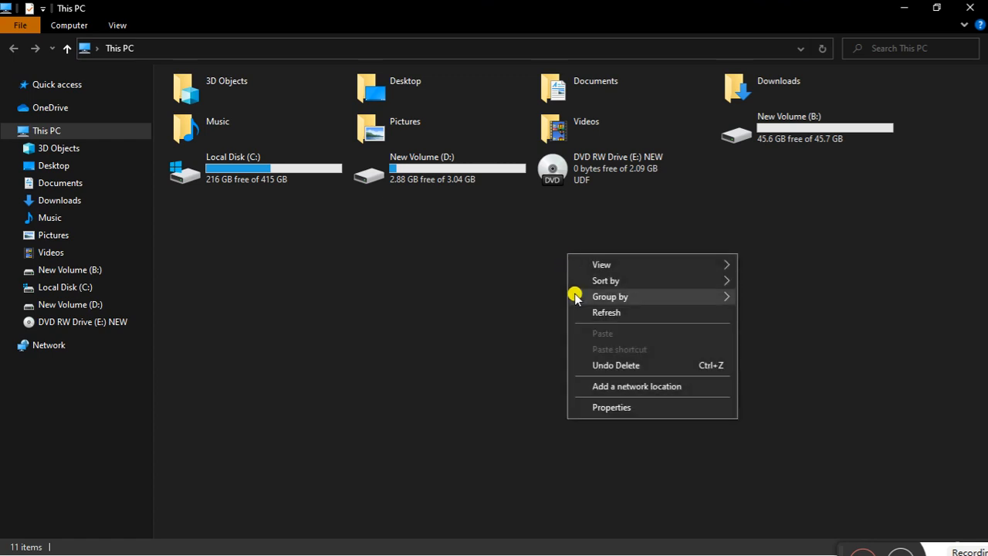
{"action": "left_click", "coordinate": [598, 408]}
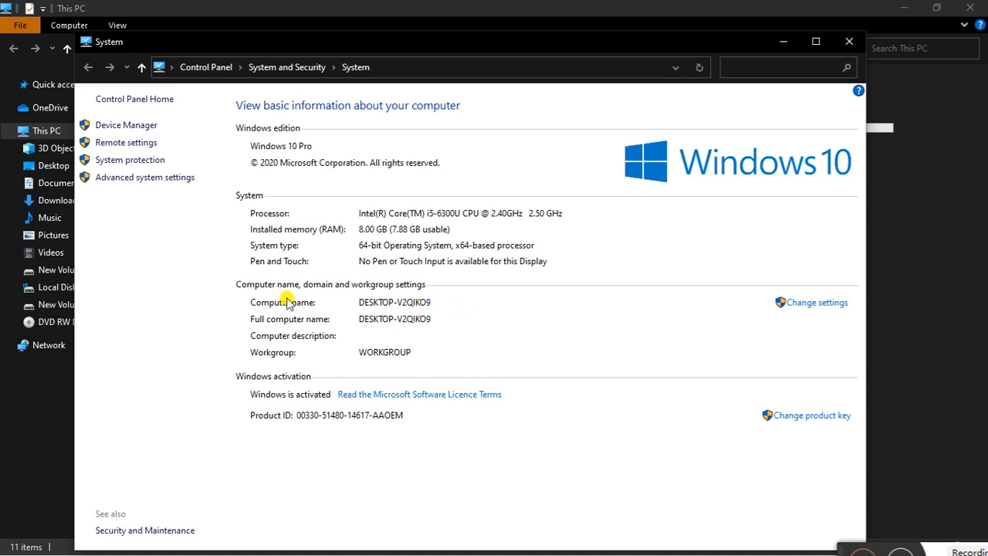
{"action": "left_click", "coordinate": [931, 7]}
{"action": "left_click", "coordinate": [900, 7]}
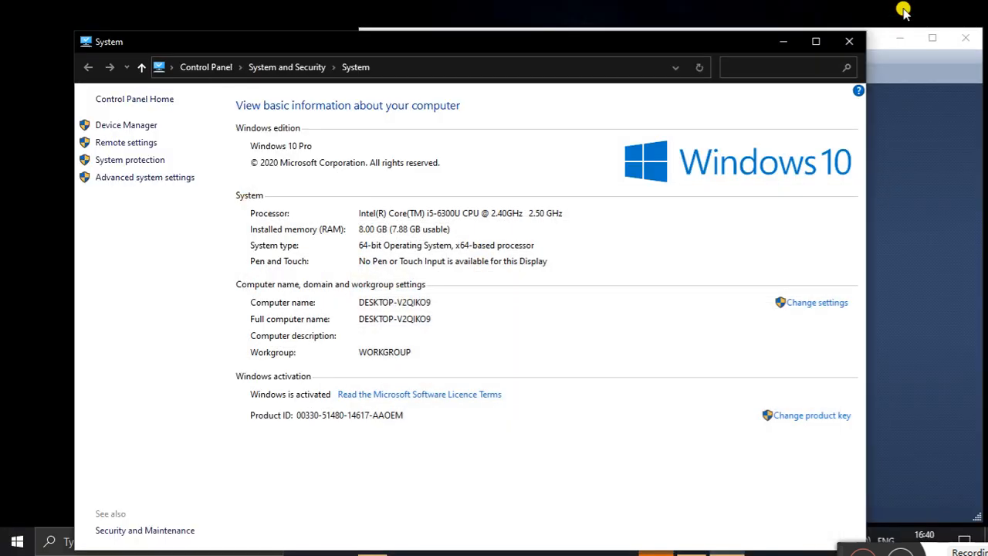
{"action": "left_click", "coordinate": [782, 41]}
Step: Connect to the local Database Engine server DESKTOP-V2QIKO9\SQLEXPRESS and maximize the Management Studio window
{"action": "left_click", "coordinate": [805, 201]}
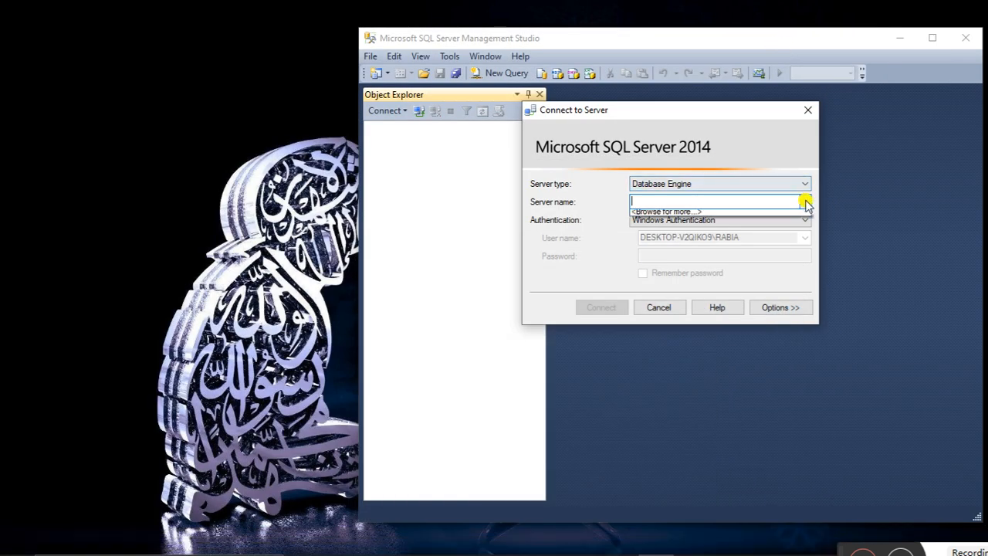
{"action": "left_click", "coordinate": [689, 212]}
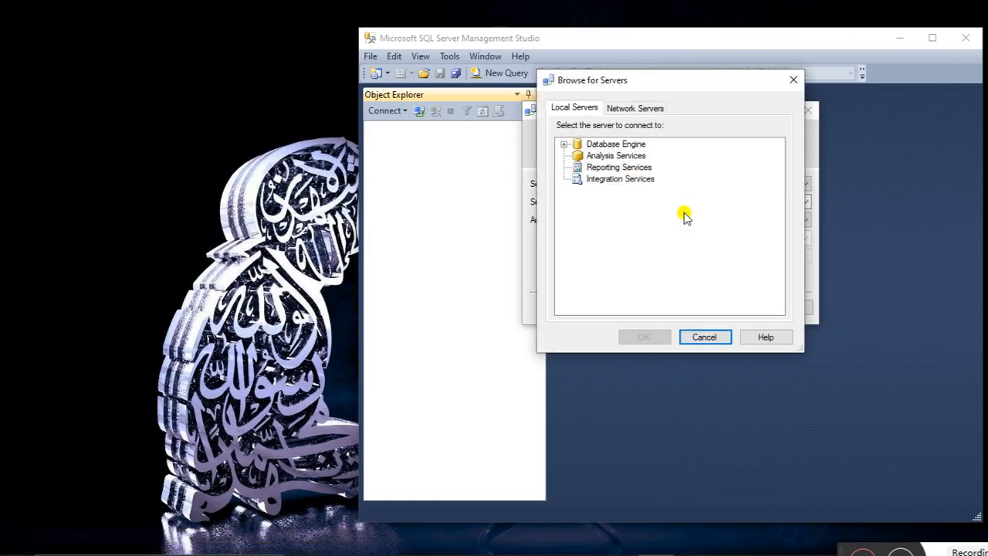
{"action": "left_click", "coordinate": [564, 145]}
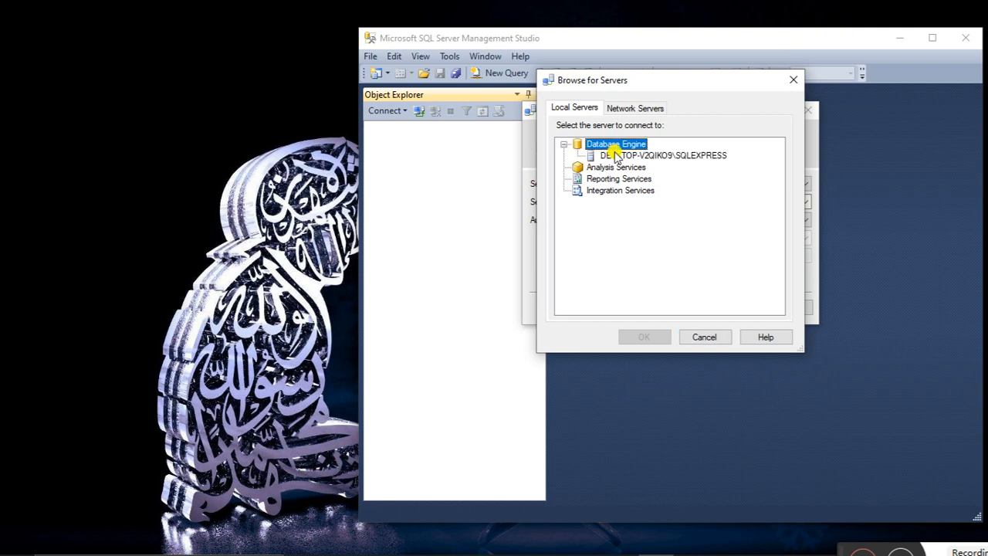
{"action": "left_click", "coordinate": [617, 155]}
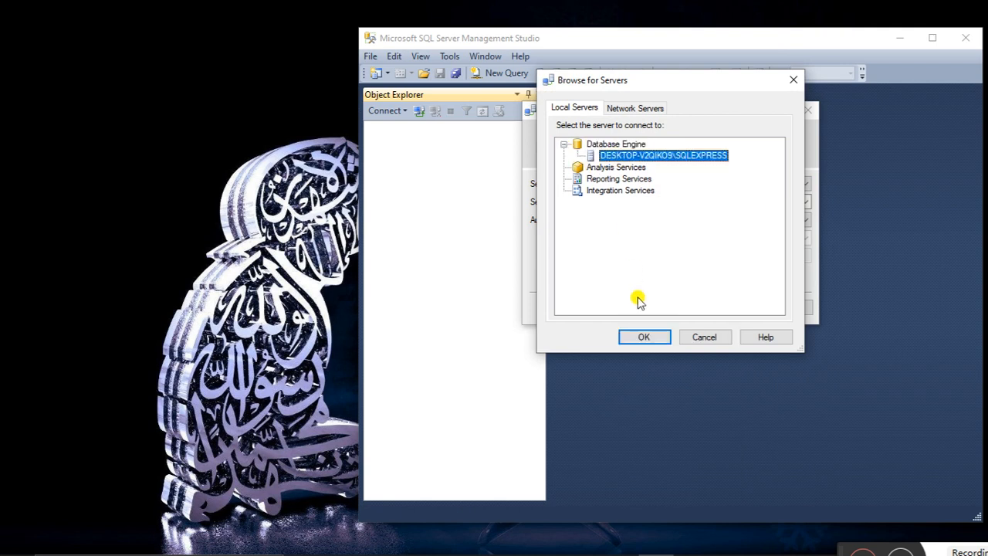
{"action": "left_click", "coordinate": [637, 334]}
{"action": "left_click", "coordinate": [615, 309]}
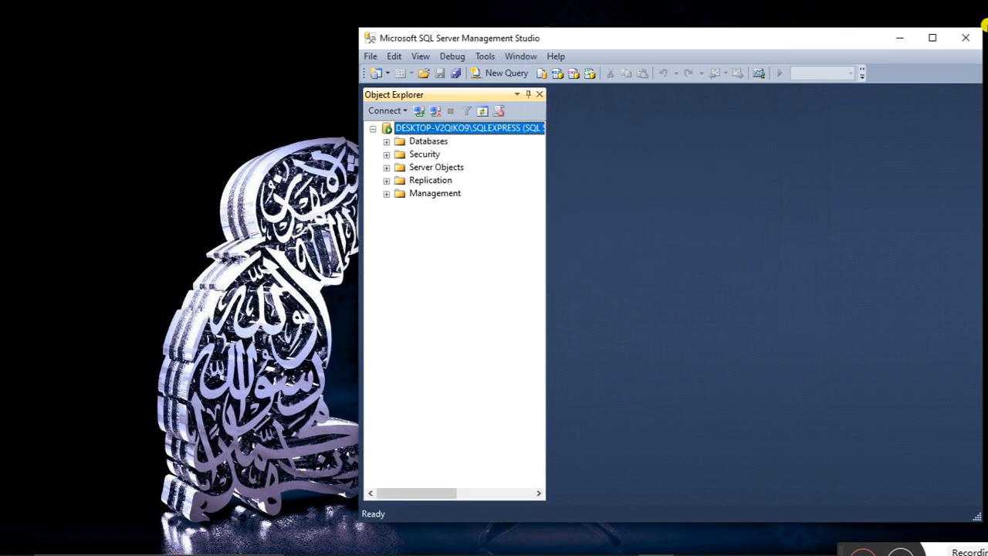
{"action": "left_click", "coordinate": [932, 37]}
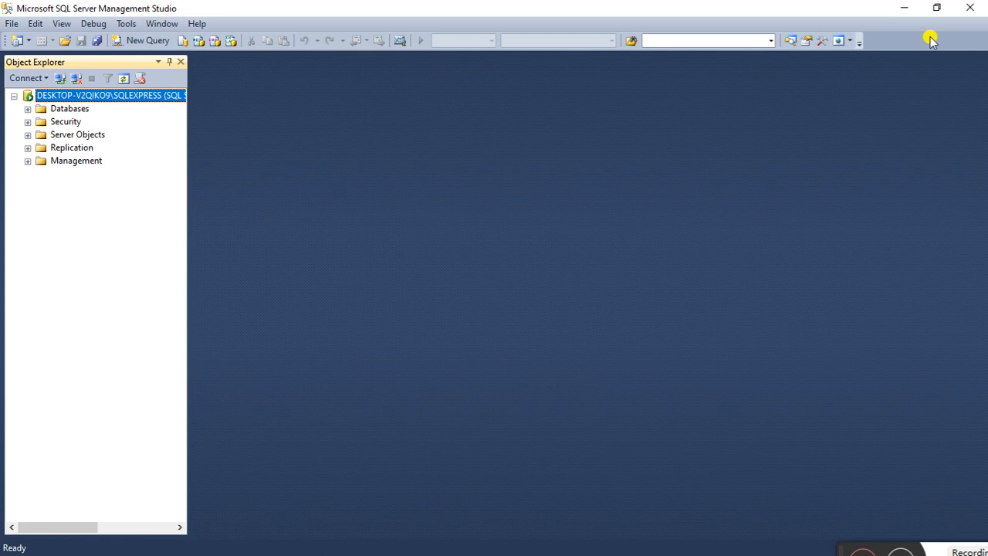
Step: Create a new database named EMPLOYEE on the connected server
{"action": "right_click", "coordinate": [74, 110]}
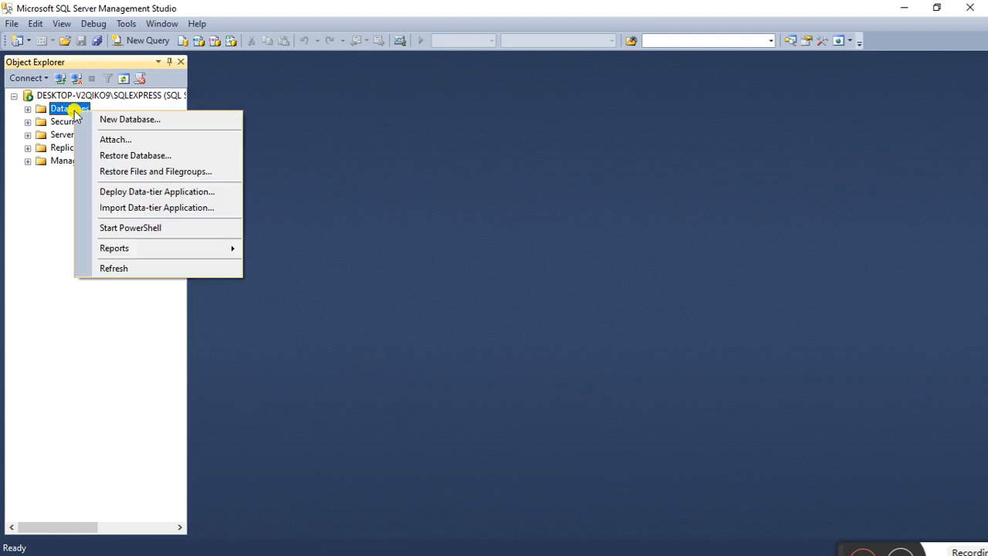
{"action": "left_click", "coordinate": [107, 119]}
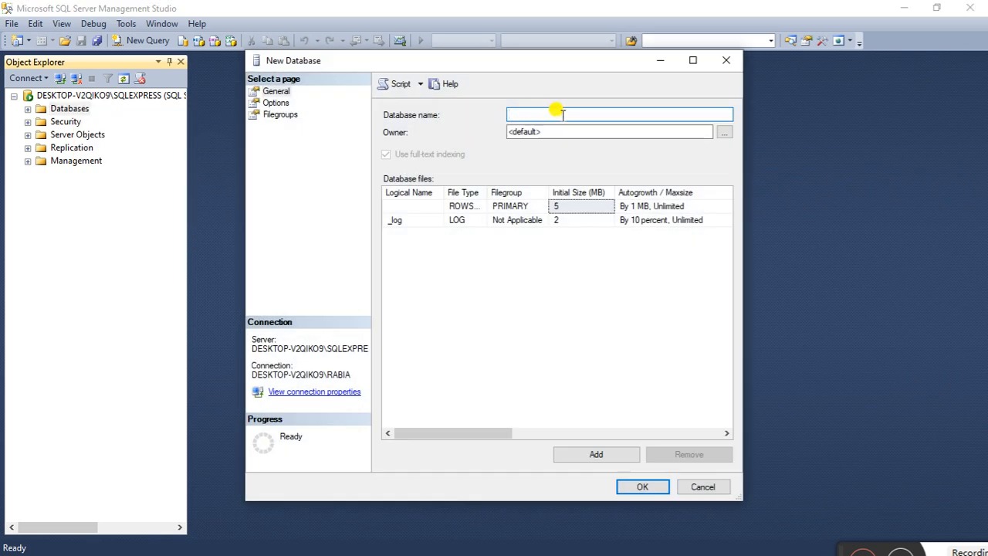
{"action": "type", "text": "EMP"}
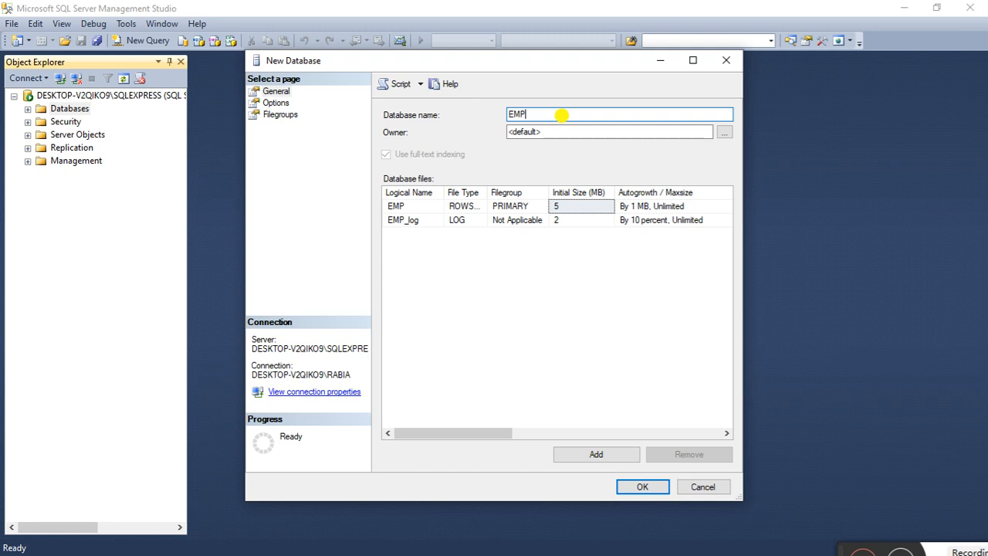
{"action": "type", "text": "LOYEE"}
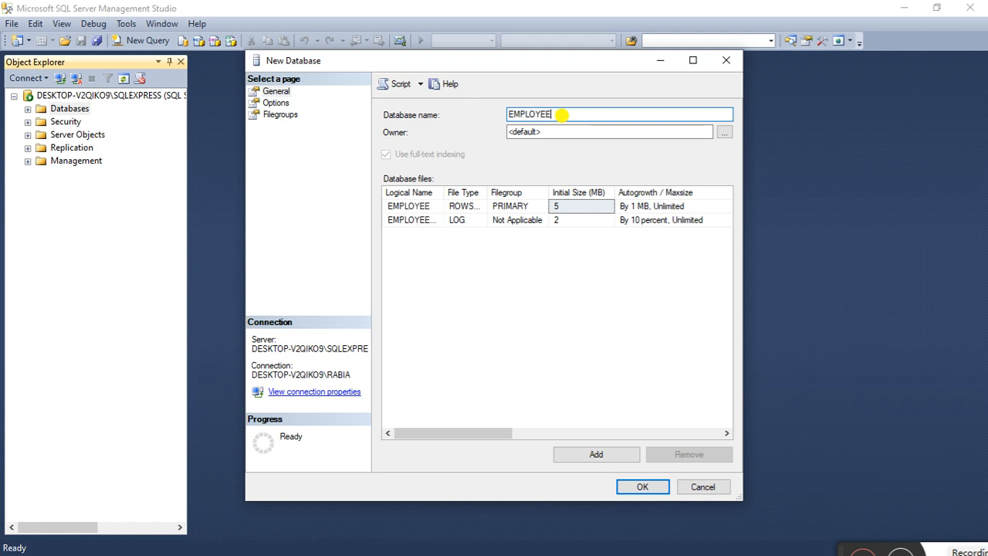
{"action": "left_click", "coordinate": [643, 487]}
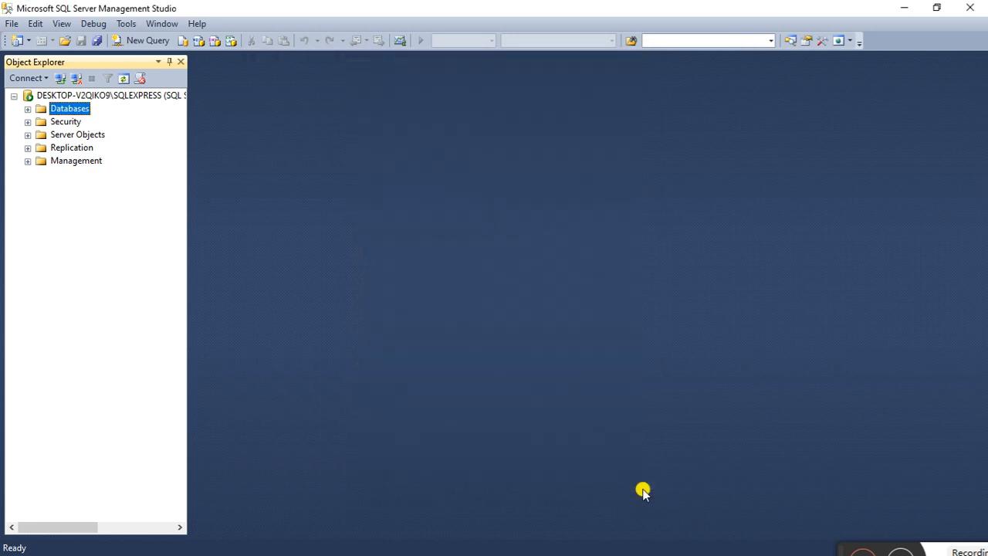
Step: Start designing a new table in the EMPLOYEE database
{"action": "left_click", "coordinate": [28, 109]}
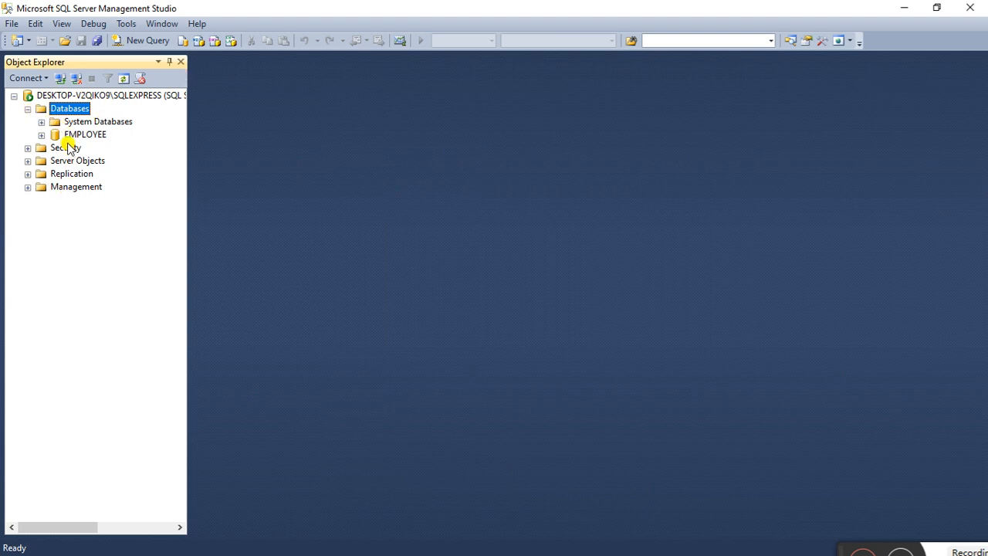
{"action": "left_click", "coordinate": [42, 135]}
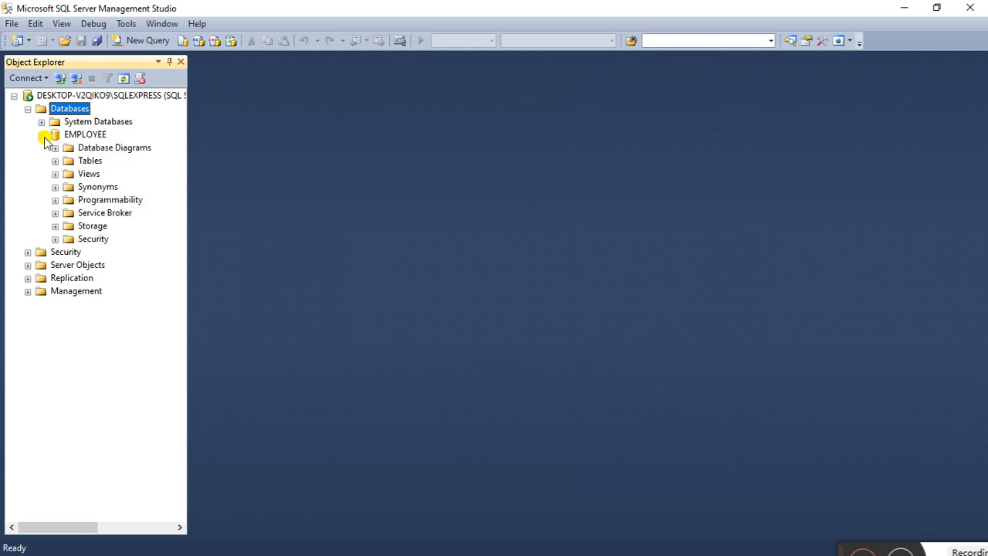
{"action": "right_click", "coordinate": [79, 162]}
{"action": "left_click", "coordinate": [112, 174]}
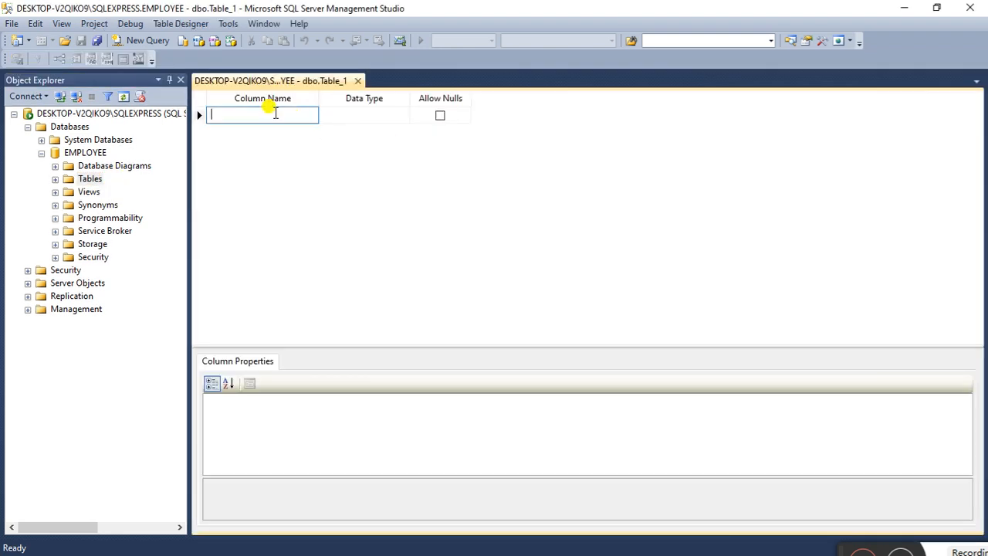
{"action": "left_click", "coordinate": [903, 550]}
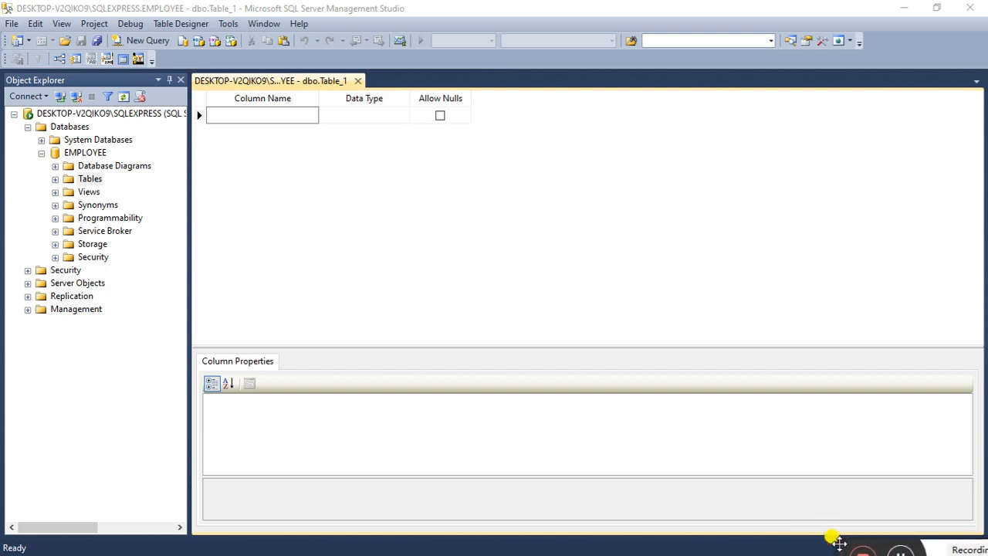
Step: Define the first column as EMPNO with data type numeric(18, 0) and disallow nulls
{"action": "left_click", "coordinate": [248, 115]}
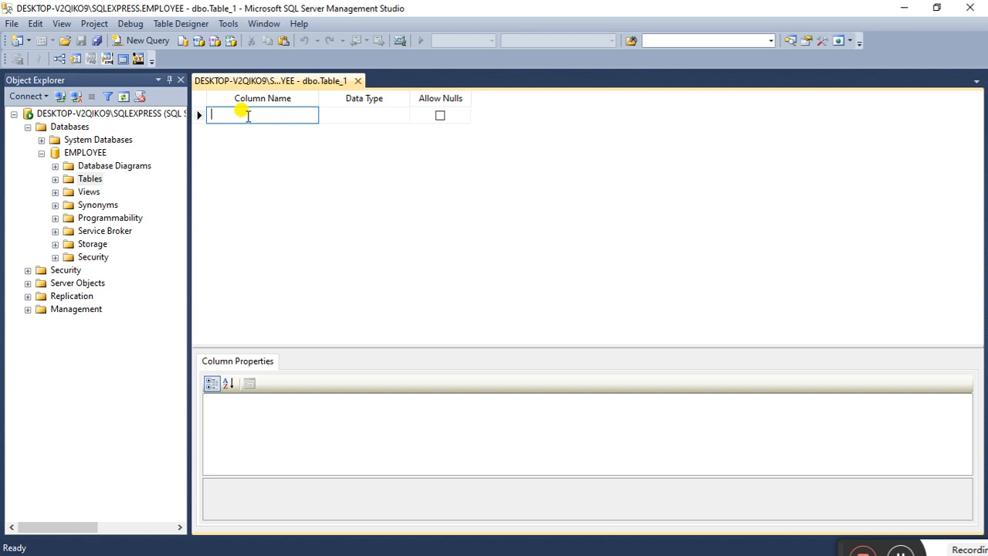
{"action": "type", "text": "EMPNO"}
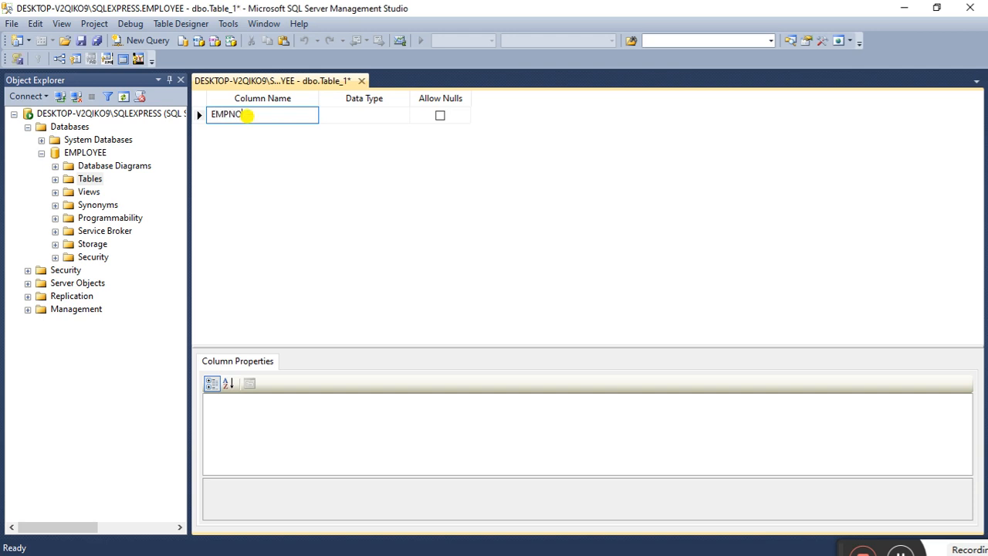
{"action": "left_click", "coordinate": [394, 114]}
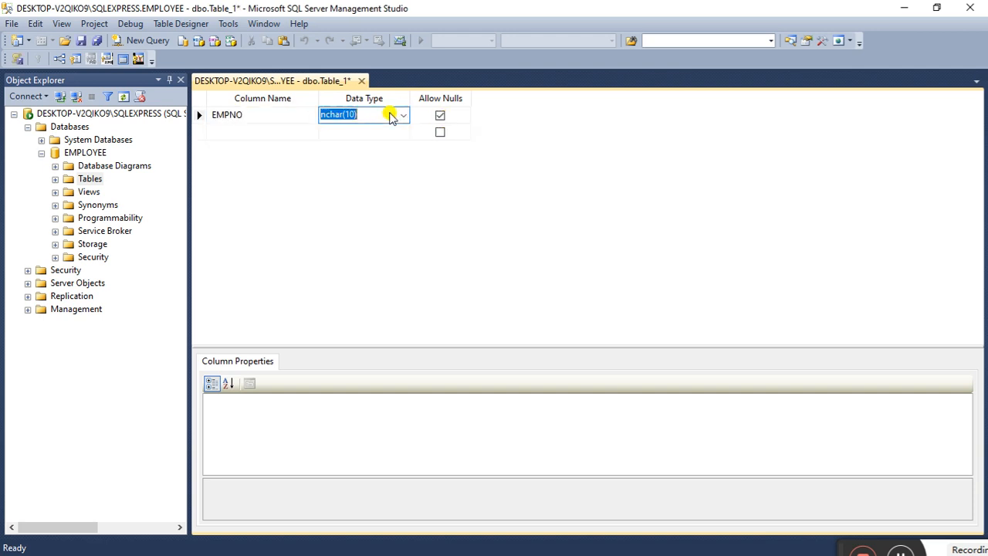
{"action": "left_click", "coordinate": [402, 115]}
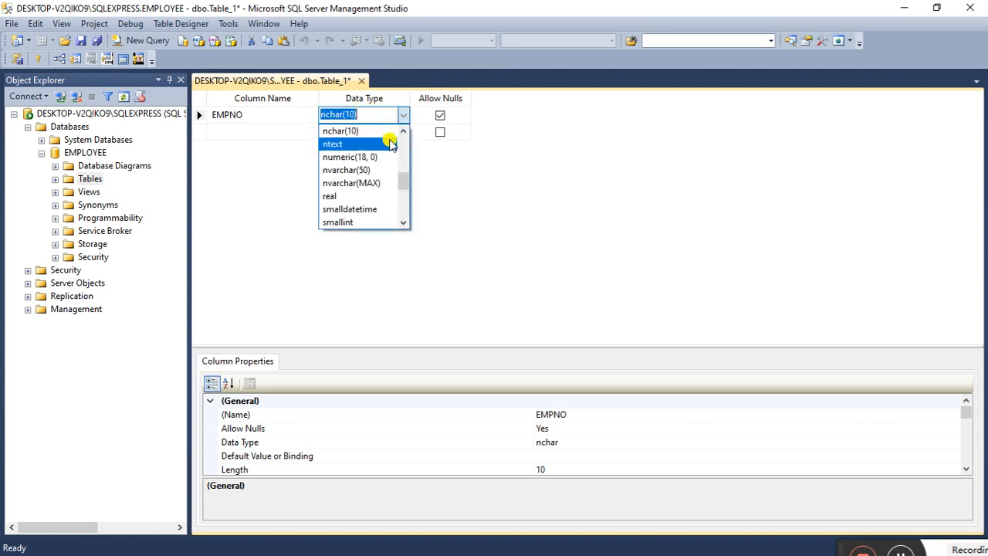
{"action": "left_click", "coordinate": [382, 157]}
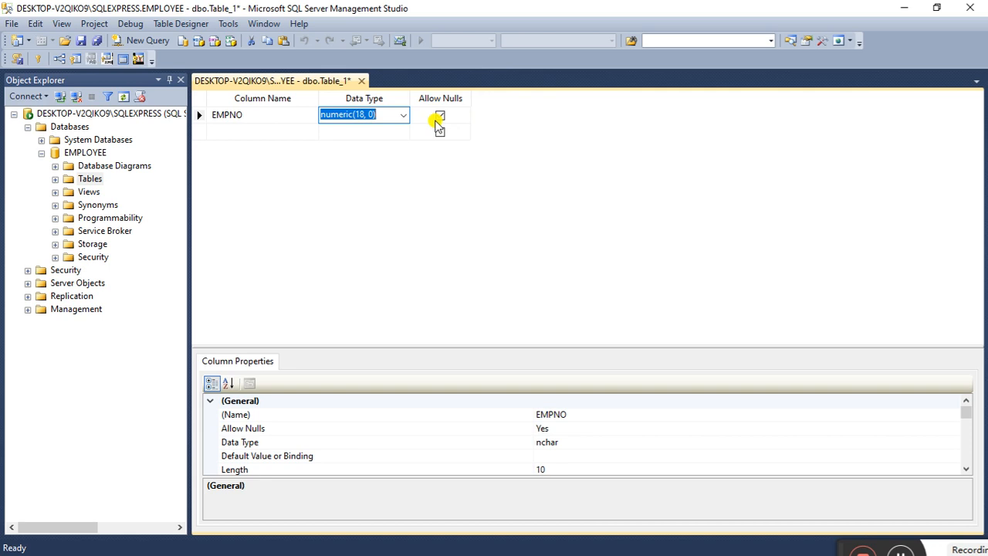
{"action": "left_click", "coordinate": [438, 116]}
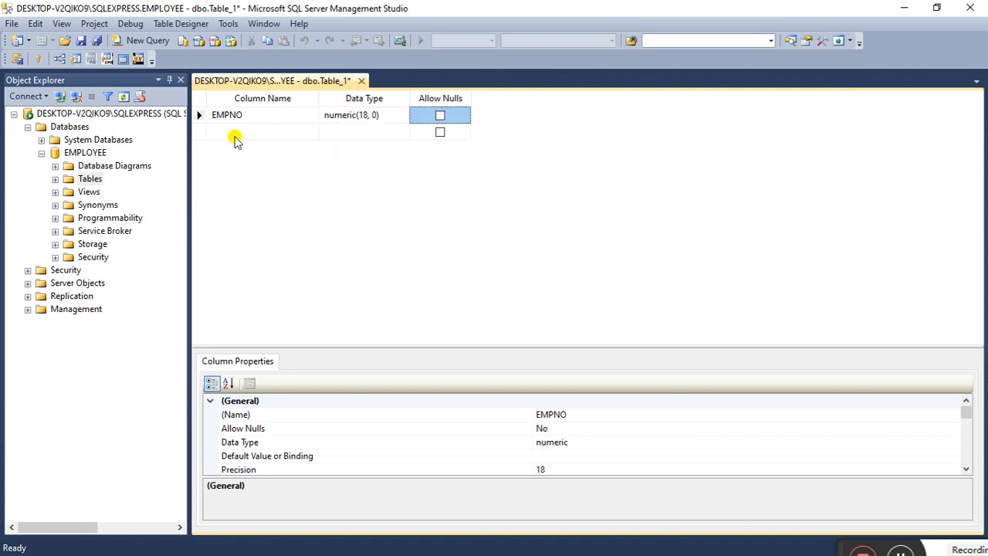
Step: Add a column named ENAME with data type nchar(50) and disallow nulls
{"action": "left_click", "coordinate": [232, 133]}
{"action": "type", "text": "ENAME"}
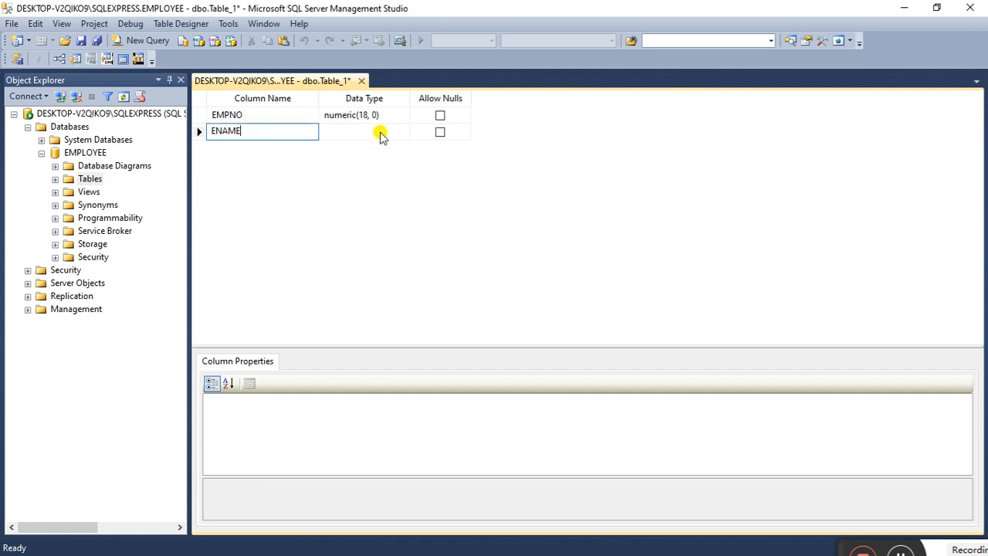
{"action": "left_click", "coordinate": [379, 131]}
{"action": "left_click", "coordinate": [354, 131]}
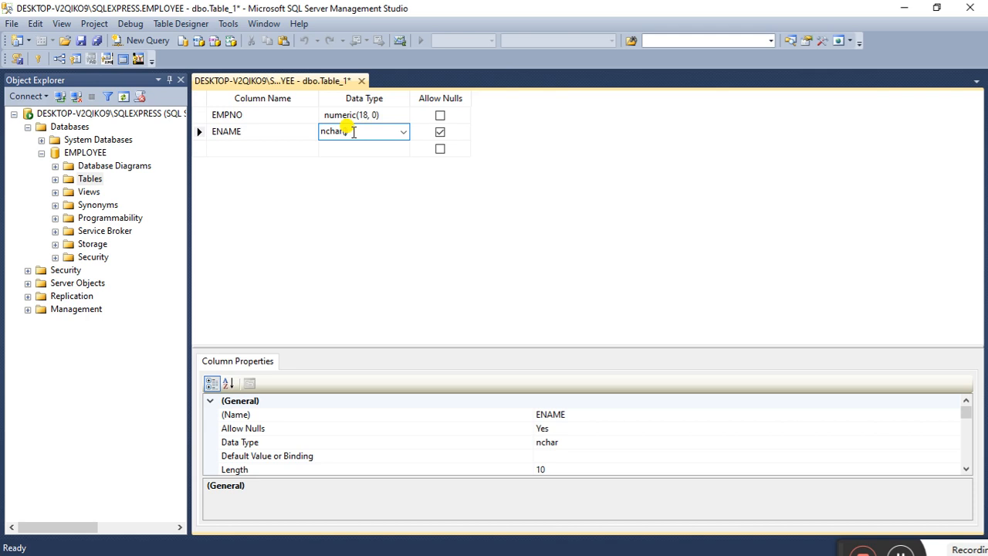
{"action": "key", "text": "BackSpace"}
{"action": "type", "text": "50"}
{"action": "left_click", "coordinate": [439, 132]}
Step: Add a column named JOB with data type nchar(50) and disallow nulls
{"action": "left_click", "coordinate": [221, 148]}
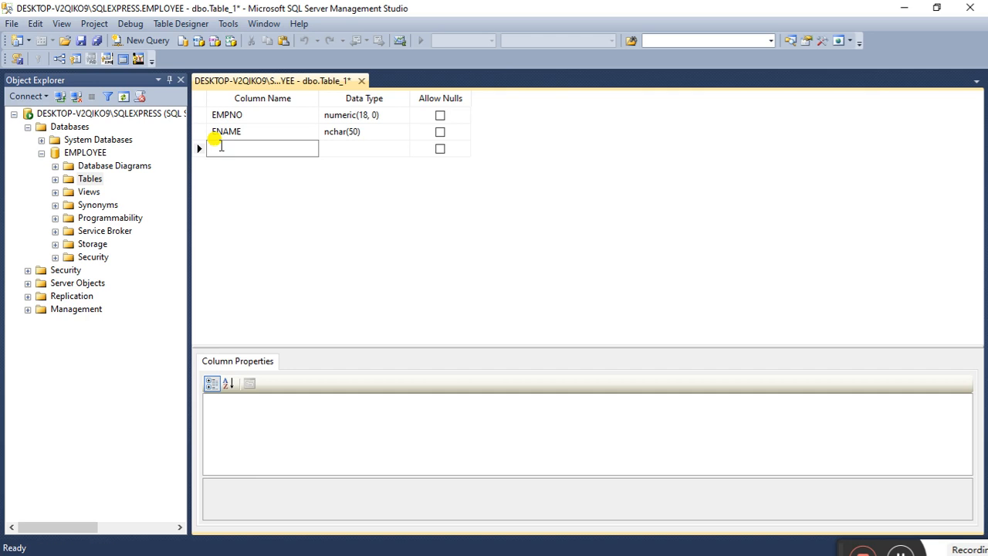
{"action": "type", "text": "JOB"}
{"action": "left_click", "coordinate": [378, 151]}
{"action": "left_click", "coordinate": [350, 150]}
{"action": "type", "text": "50)"}
{"action": "left_click", "coordinate": [443, 151]}
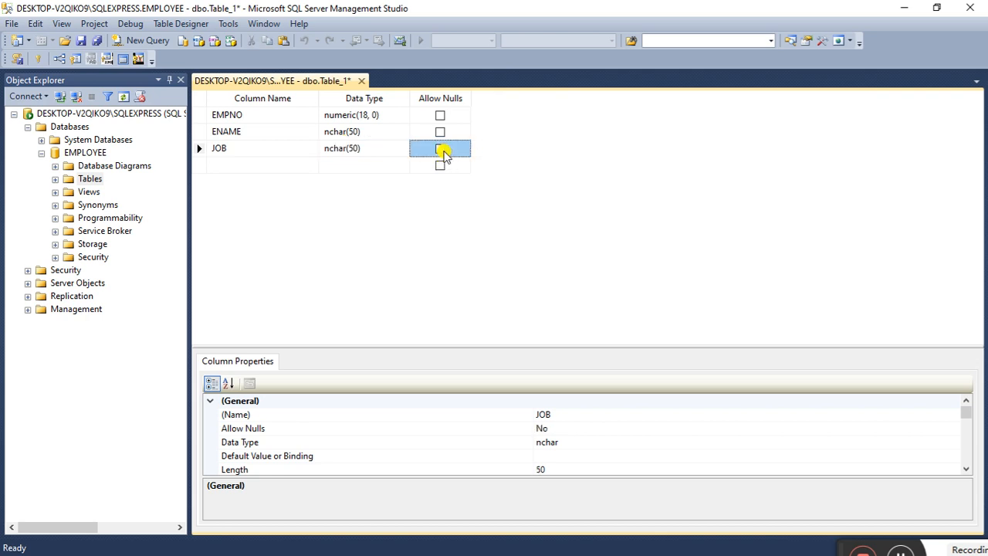
Step: Add a column named SALARY with data type numeric(18, 0) and disallow nulls
{"action": "left_click", "coordinate": [249, 166]}
{"action": "type", "text": "SA"}
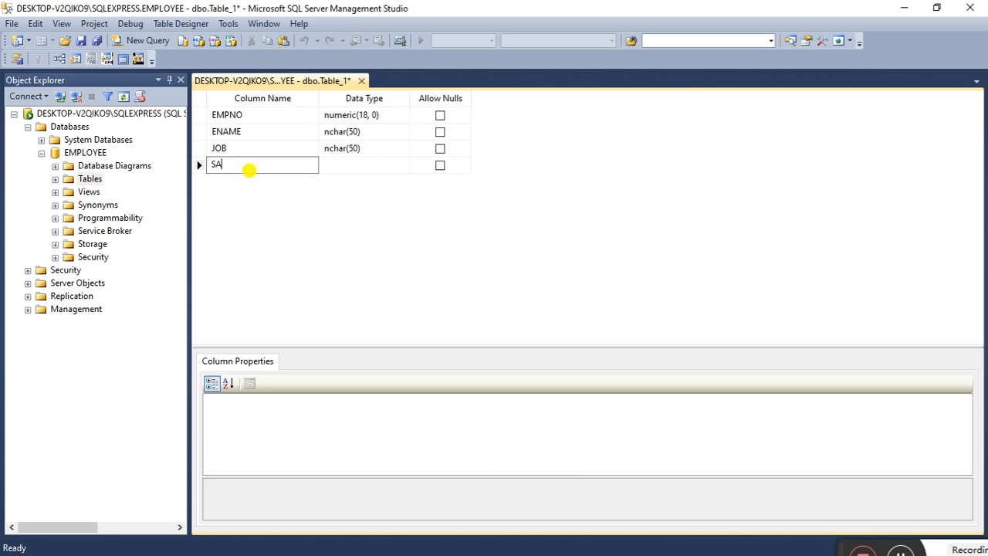
{"action": "type", "text": "LARY"}
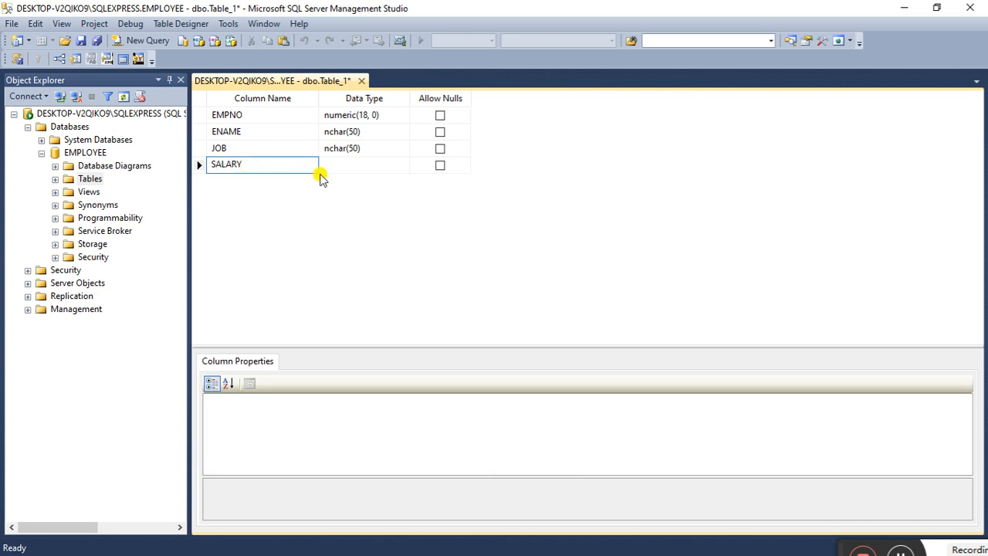
{"action": "left_click", "coordinate": [336, 165]}
{"action": "left_click", "coordinate": [403, 165]}
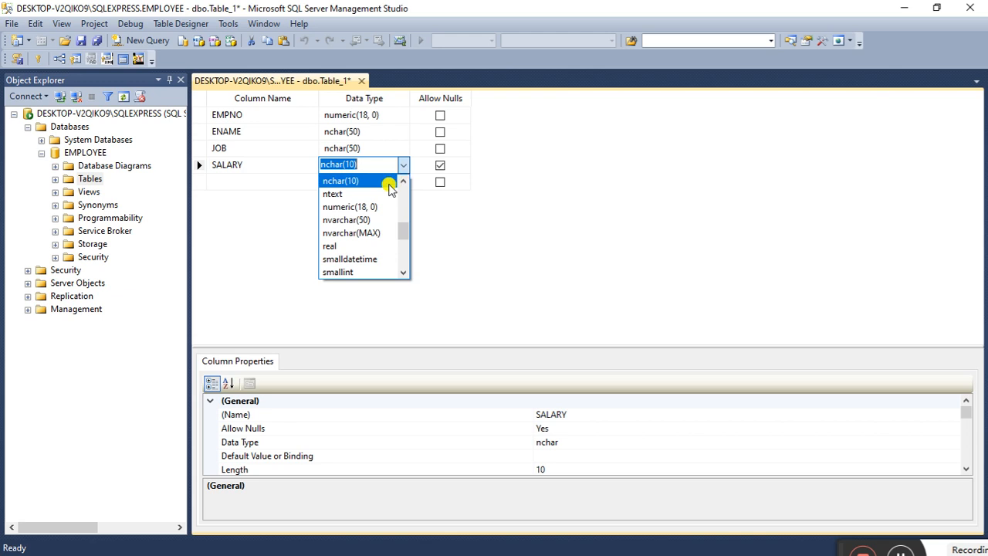
{"action": "left_click", "coordinate": [371, 206]}
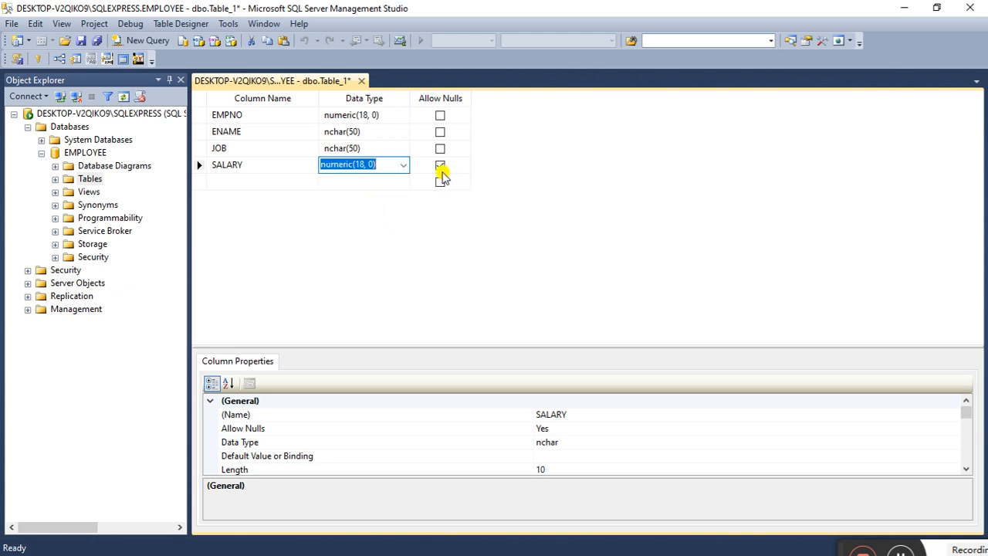
{"action": "left_click", "coordinate": [440, 166]}
Step: Add a column named COMM with data type numeric(18, 0), leaving nulls allowed
{"action": "left_click", "coordinate": [223, 181]}
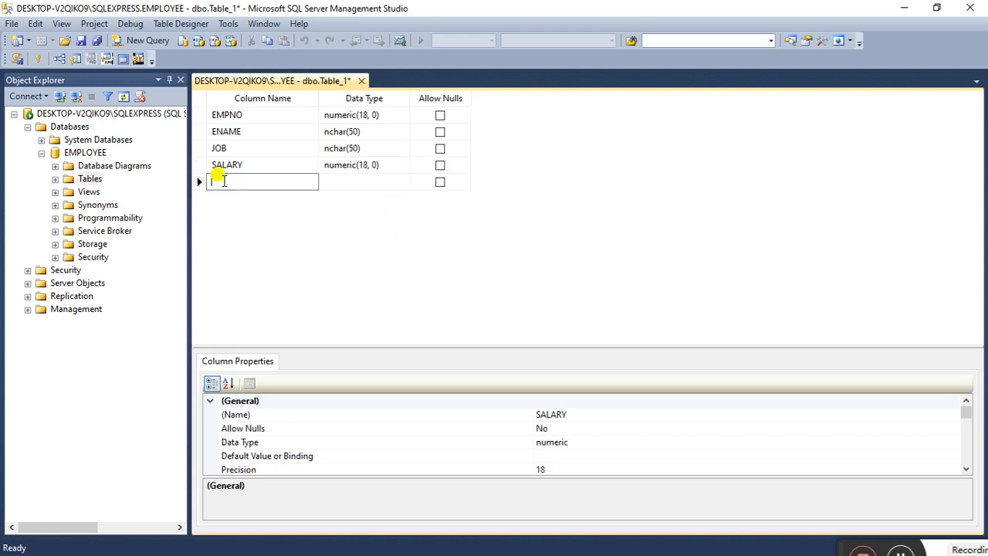
{"action": "type", "text": "C"}
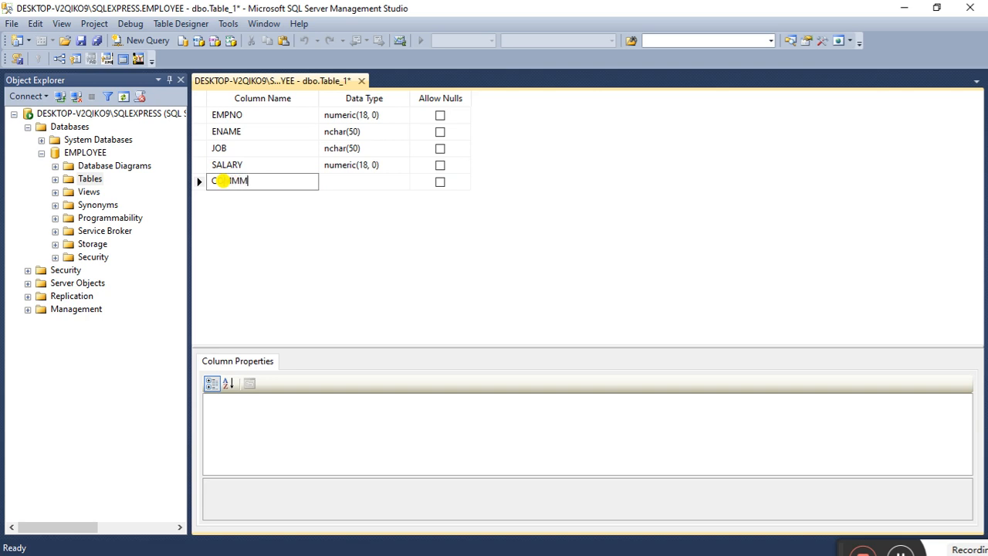
{"action": "type", "text": "OMM"}
{"action": "left_click", "coordinate": [371, 182]}
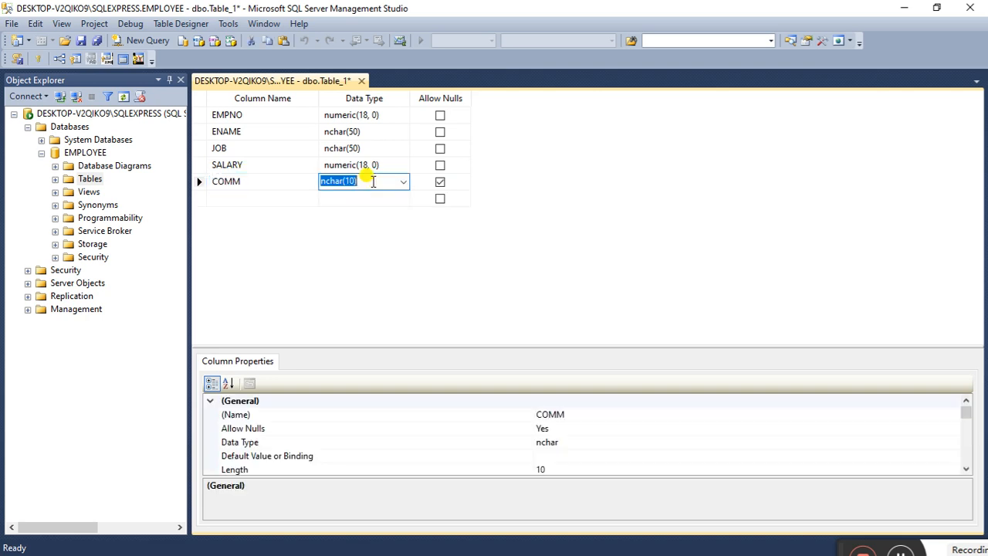
{"action": "left_click", "coordinate": [403, 181]}
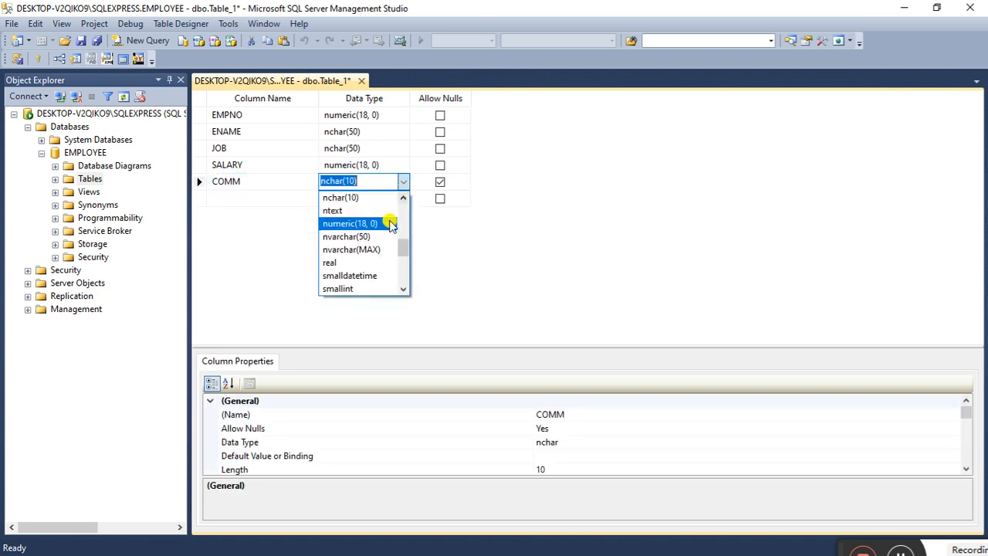
{"action": "left_click", "coordinate": [385, 223]}
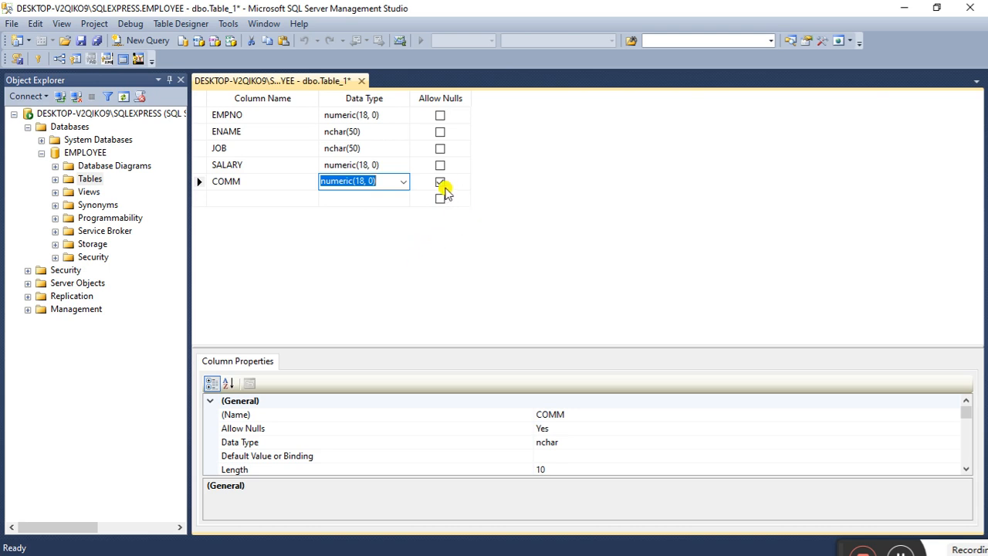
{"action": "left_click", "coordinate": [413, 243]}
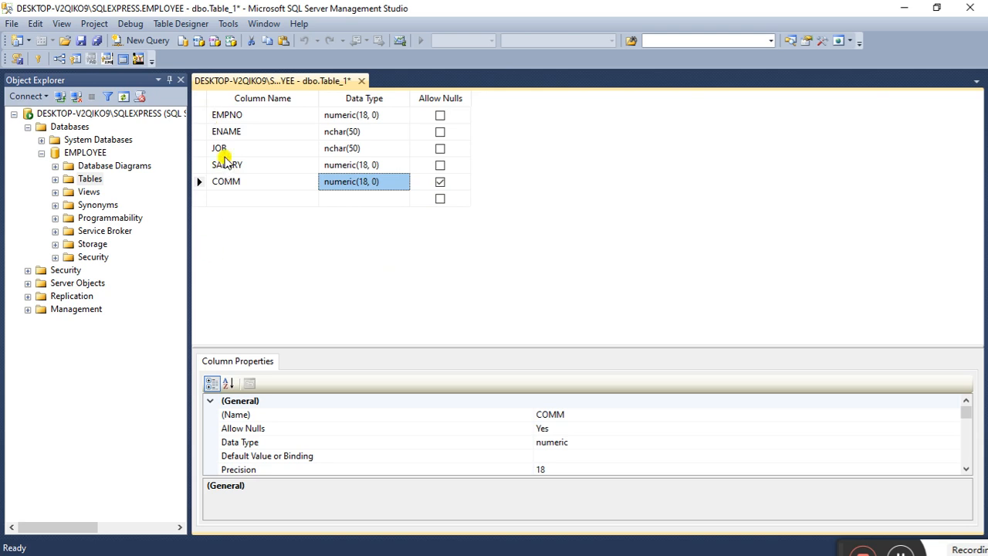
Step: Set the EMPNO column as the table's primary key
{"action": "left_click", "coordinate": [197, 115]}
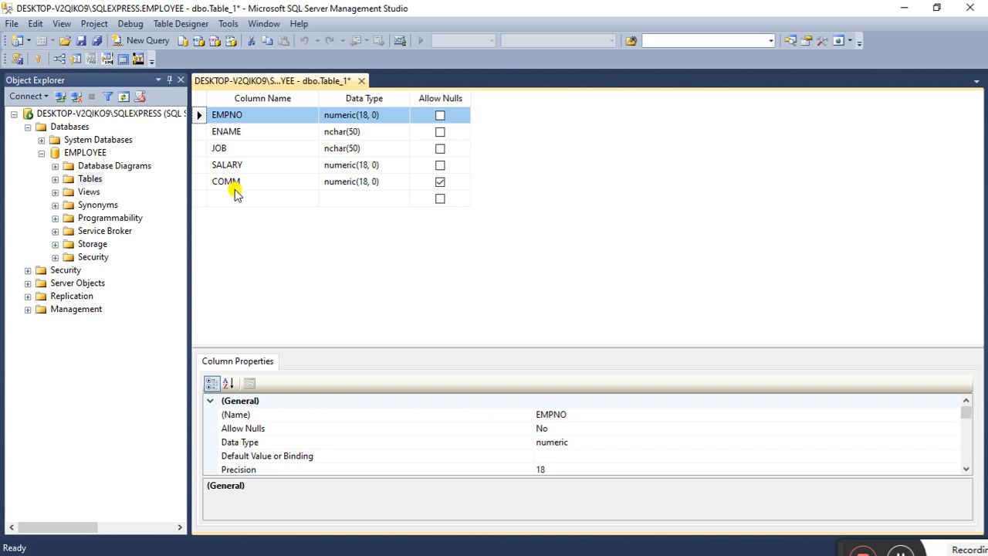
{"action": "right_click", "coordinate": [235, 119]}
{"action": "left_click", "coordinate": [217, 276]}
{"action": "right_click", "coordinate": [244, 116]}
{"action": "left_click", "coordinate": [276, 127]}
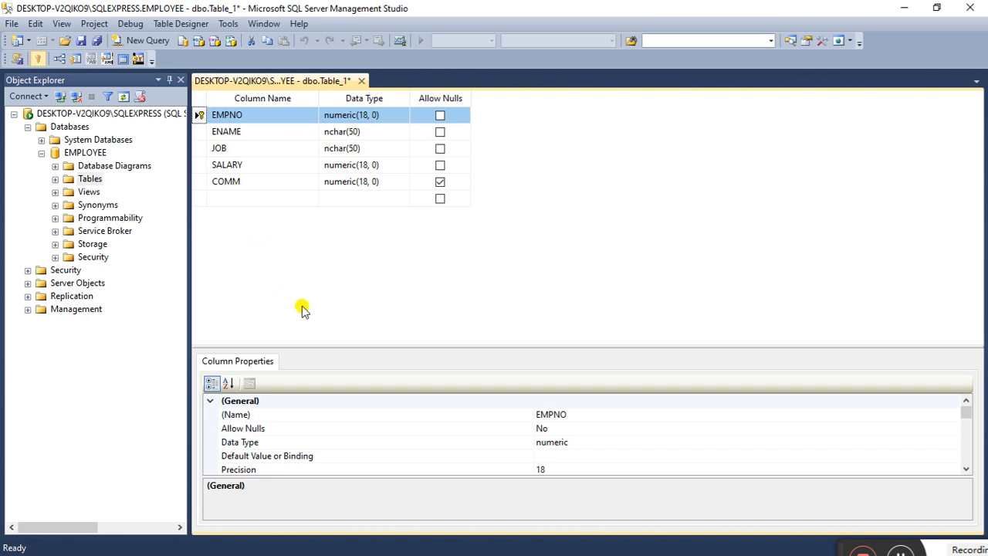
Step: Save the table design under the name EMP
{"action": "key", "text": "ctrl+s"}
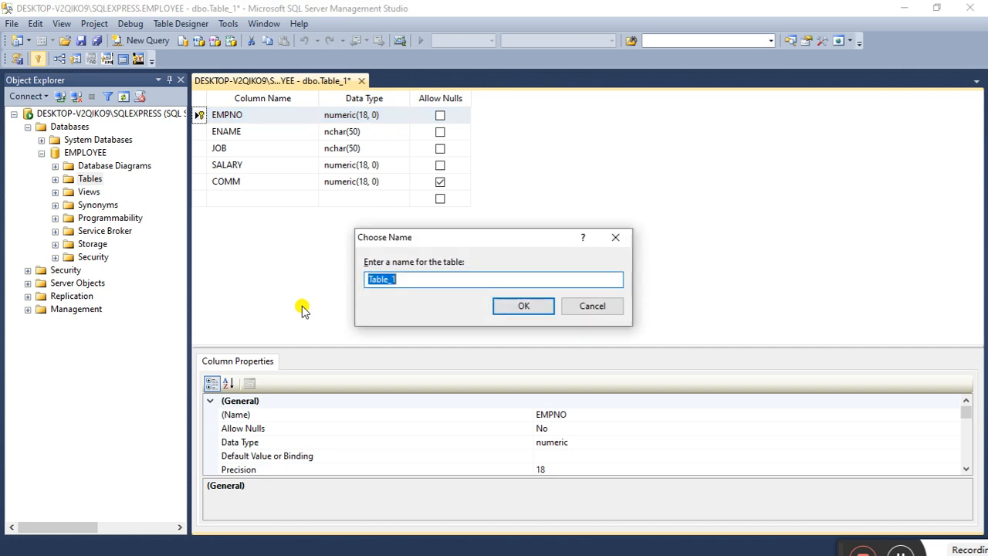
{"action": "key", "text": "BackSpace"}
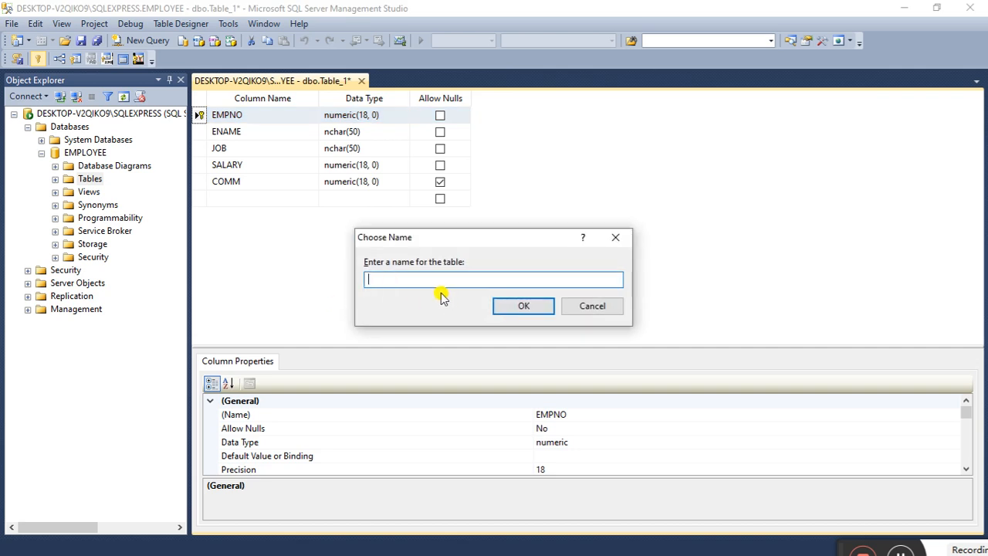
{"action": "type", "text": "EMP"}
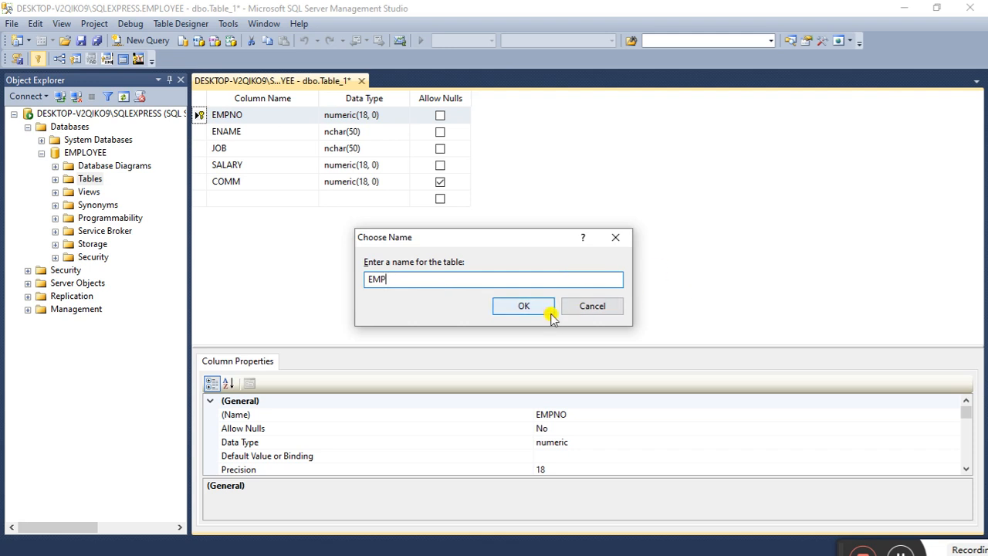
{"action": "left_click", "coordinate": [524, 304]}
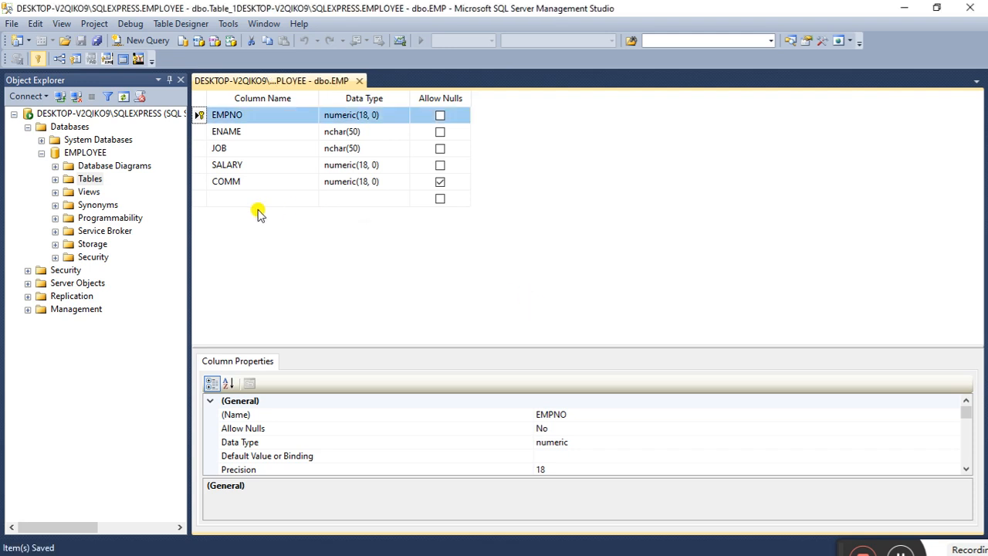
Step: Locate the dbo.EMP table under the EMPLOYEE database's tables and open its top 200 rows for editing
{"action": "left_click", "coordinate": [53, 180]}
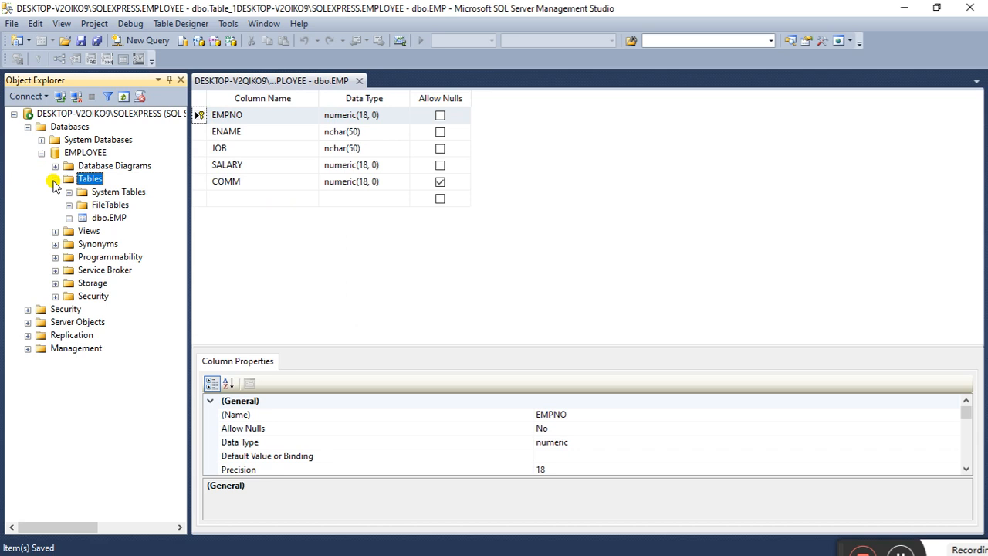
{"action": "left_click", "coordinate": [54, 179]}
{"action": "left_click", "coordinate": [55, 179]}
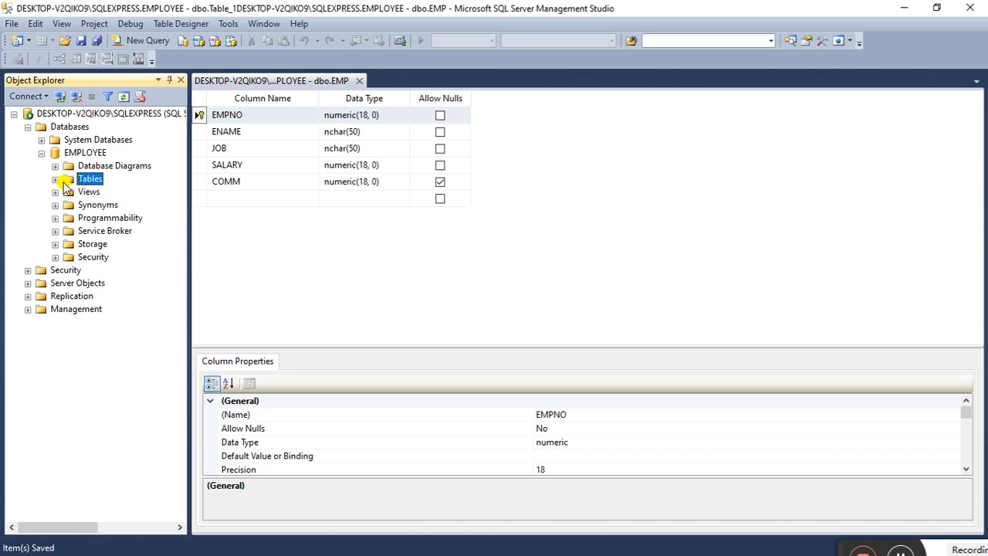
{"action": "left_click", "coordinate": [42, 153]}
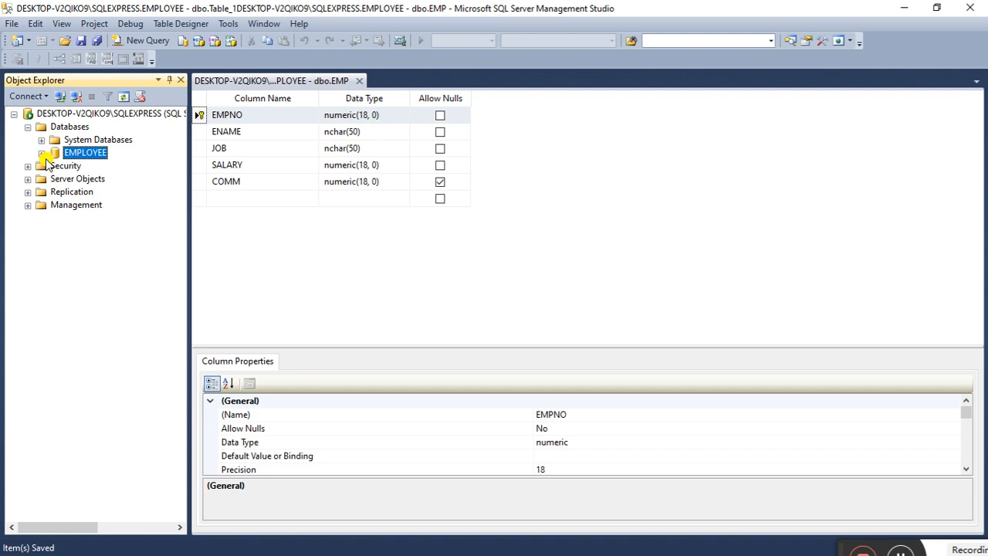
{"action": "left_click", "coordinate": [42, 154]}
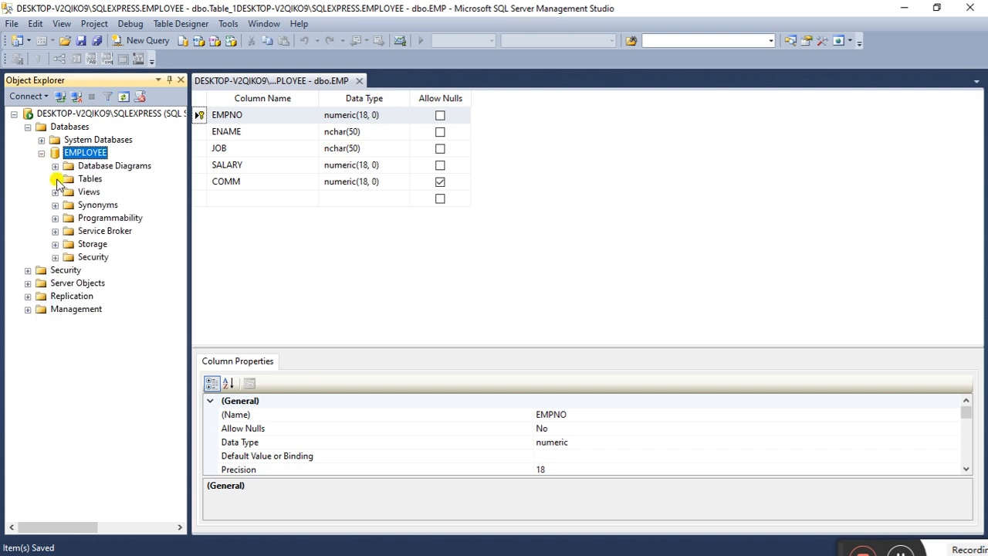
{"action": "left_click", "coordinate": [56, 179]}
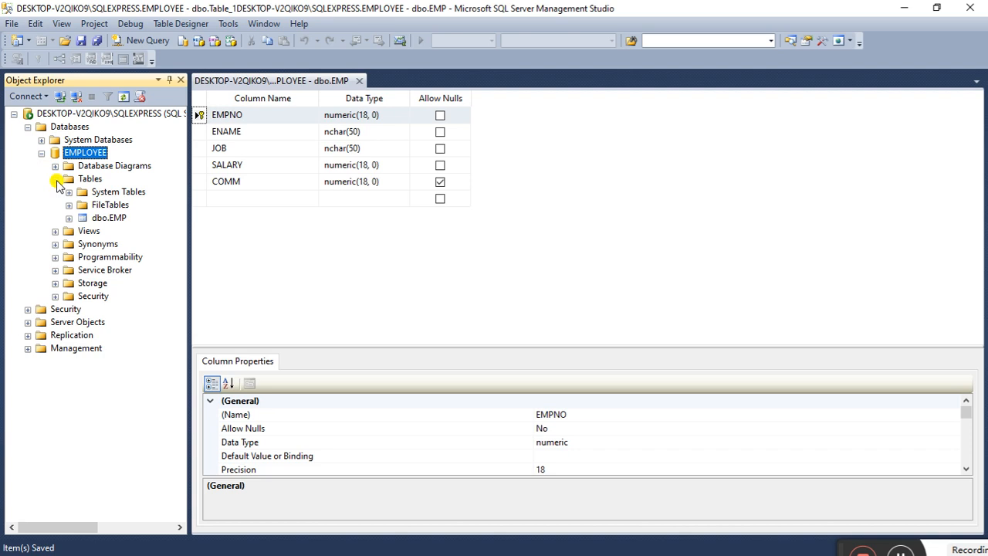
{"action": "left_click", "coordinate": [98, 220]}
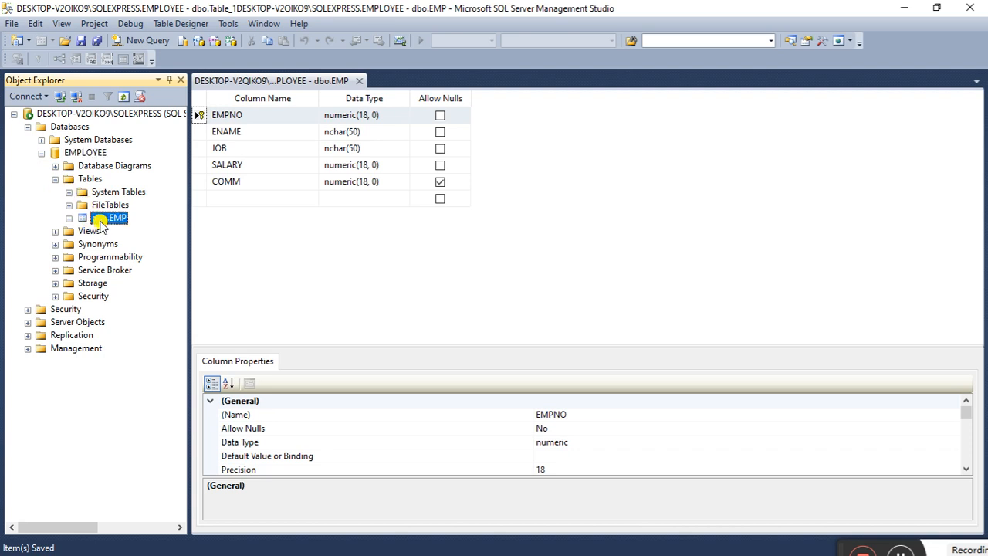
{"action": "right_click", "coordinate": [100, 221]}
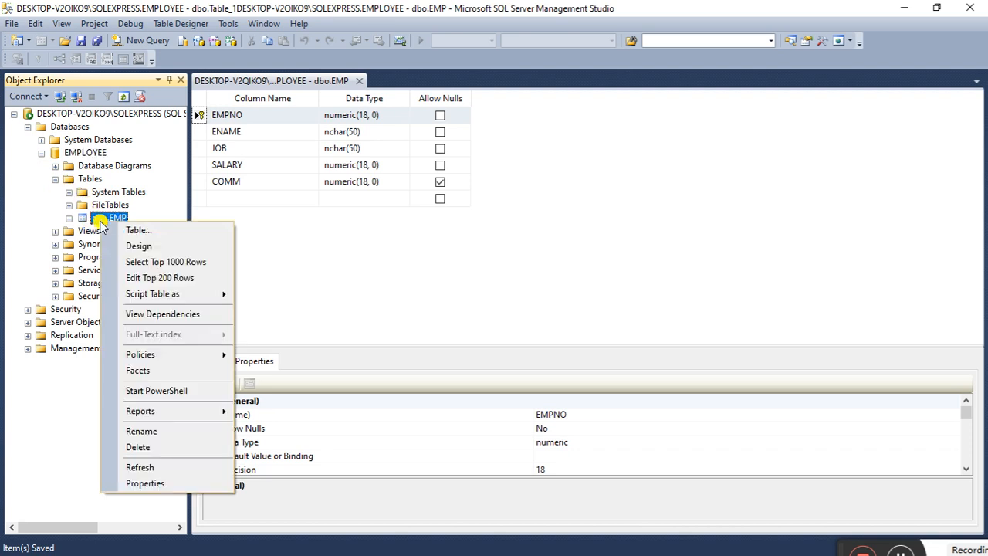
{"action": "left_click", "coordinate": [153, 279]}
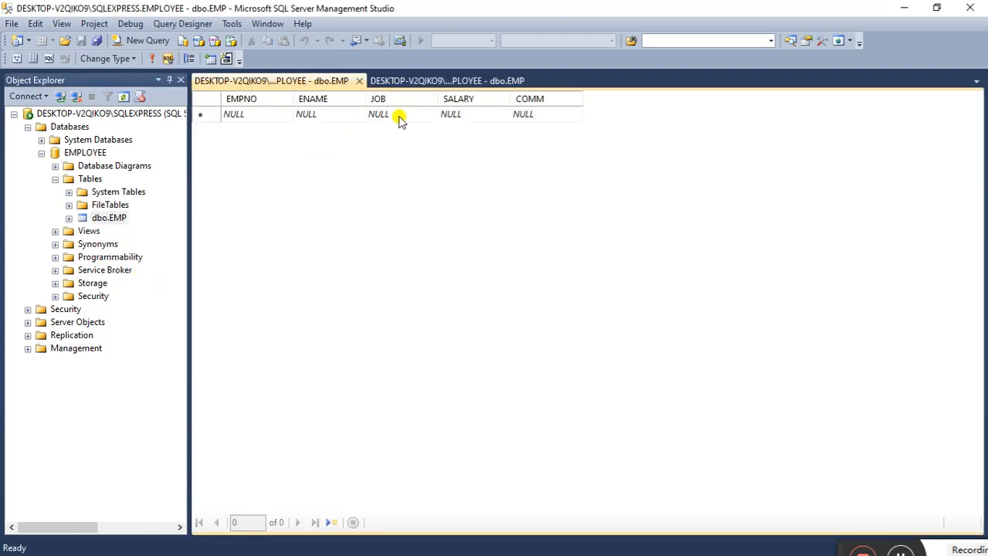
Step: Begin the first record of the EMP table with EMPNO 10 and the employee's name in ENAME
{"action": "left_click", "coordinate": [242, 116]}
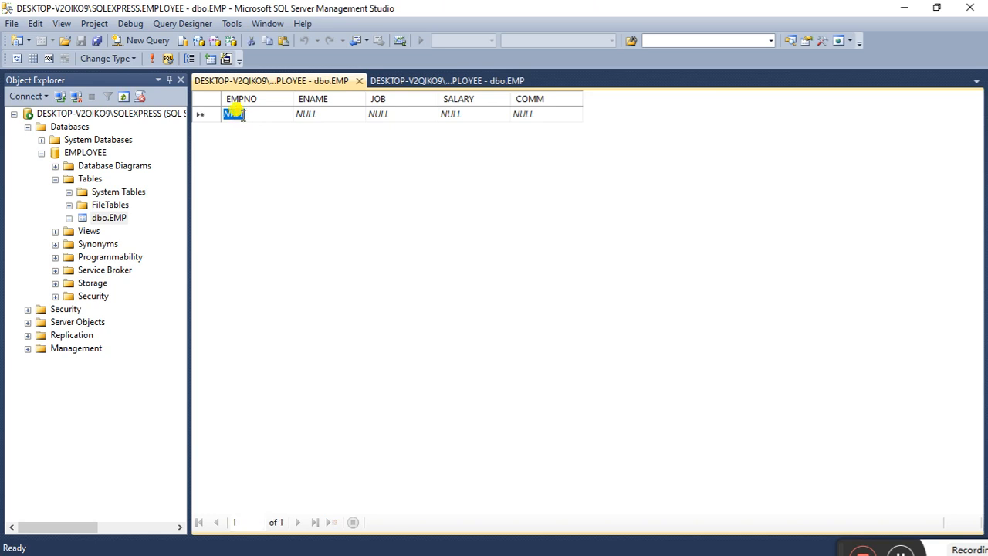
{"action": "type", "text": "1"}
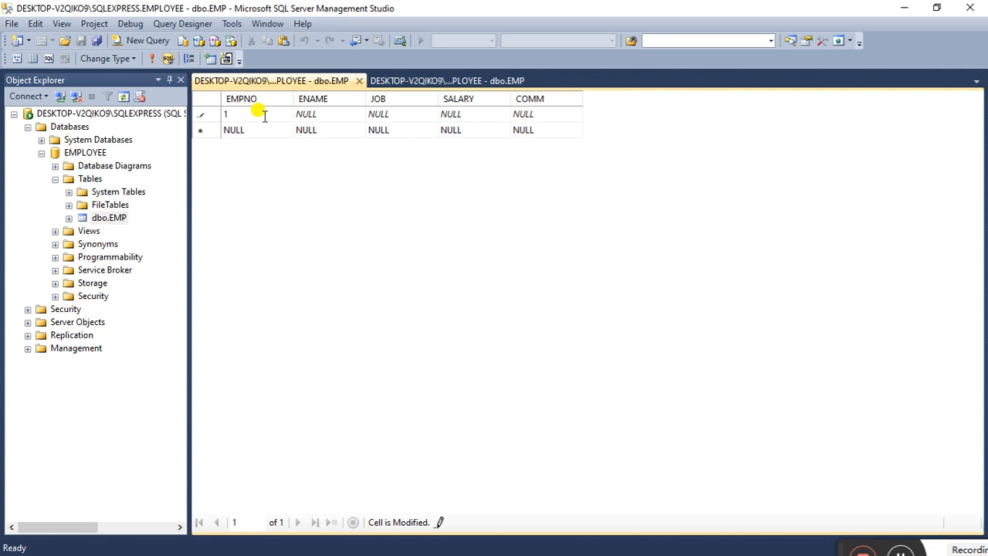
{"action": "type", "text": "0"}
{"action": "left_click", "coordinate": [318, 116]}
{"action": "type", "text": "KAZ"}
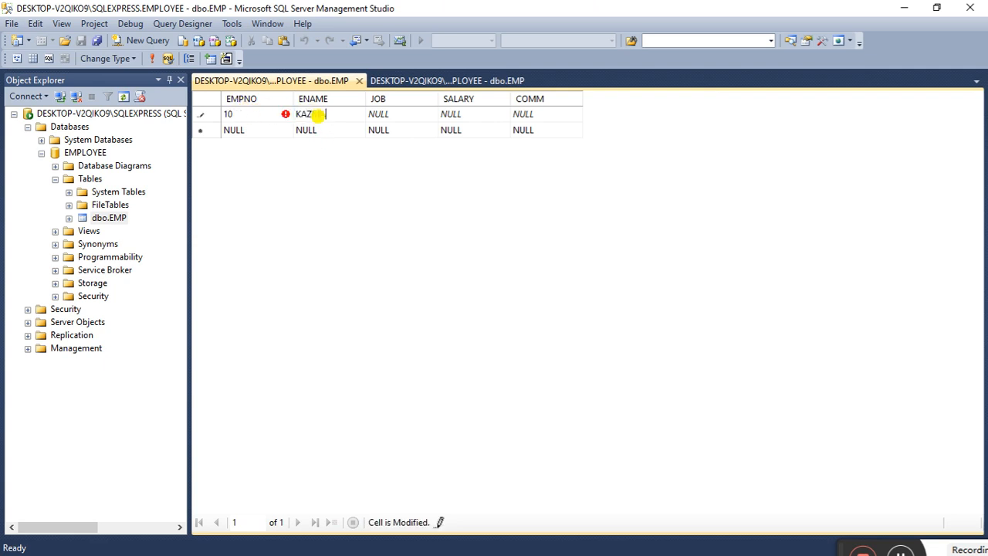
{"action": "type", "text": "MA"}
Step: Complete the first record with JOB teacher, SALARY 50000 and COMM 20000
{"action": "left_click", "coordinate": [397, 113]}
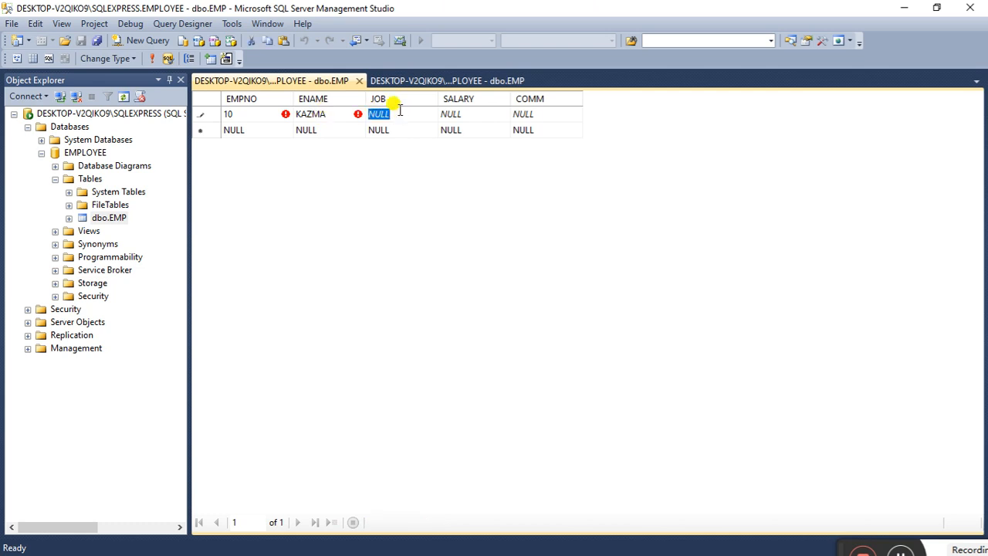
{"action": "type", "text": "te"}
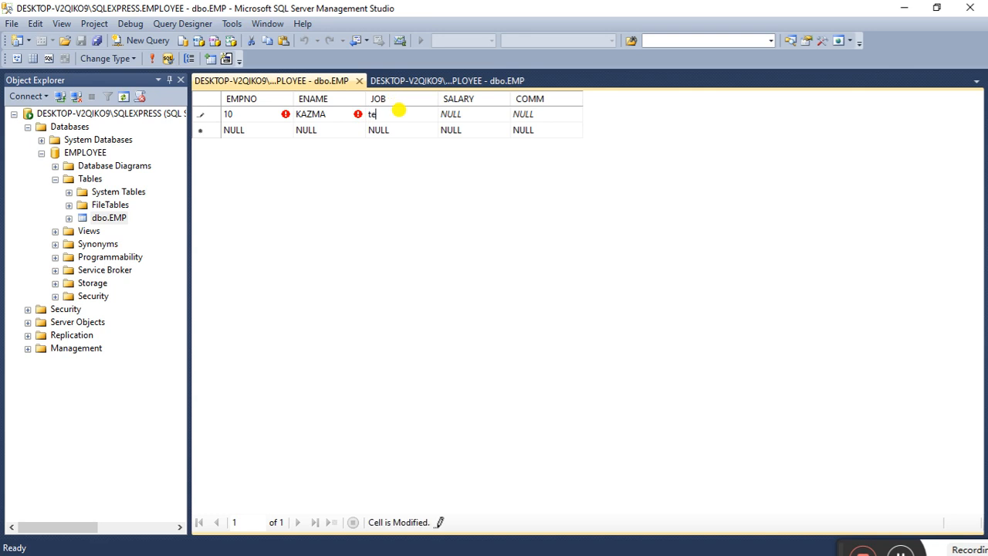
{"action": "type", "text": "acher"}
{"action": "left_click", "coordinate": [449, 113]}
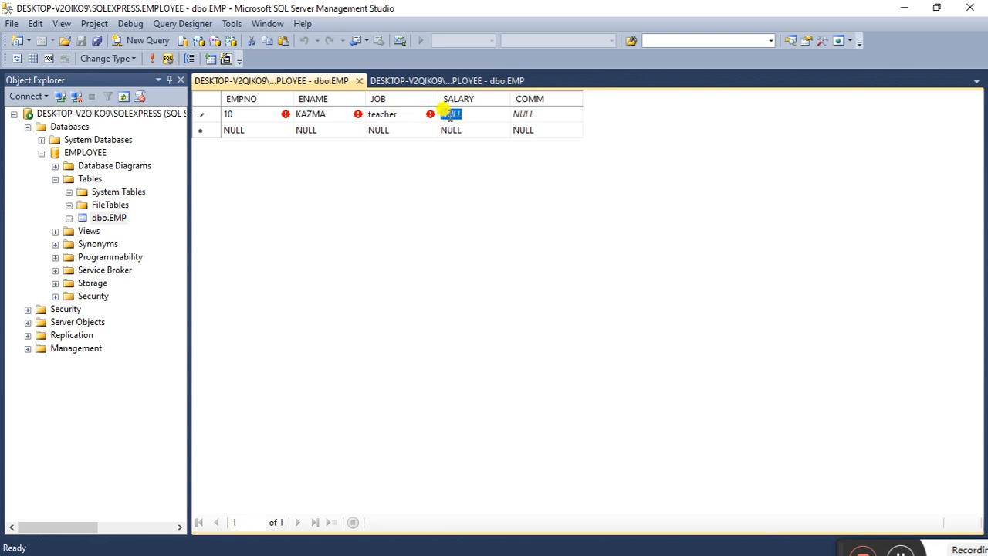
{"action": "type", "text": "50000"}
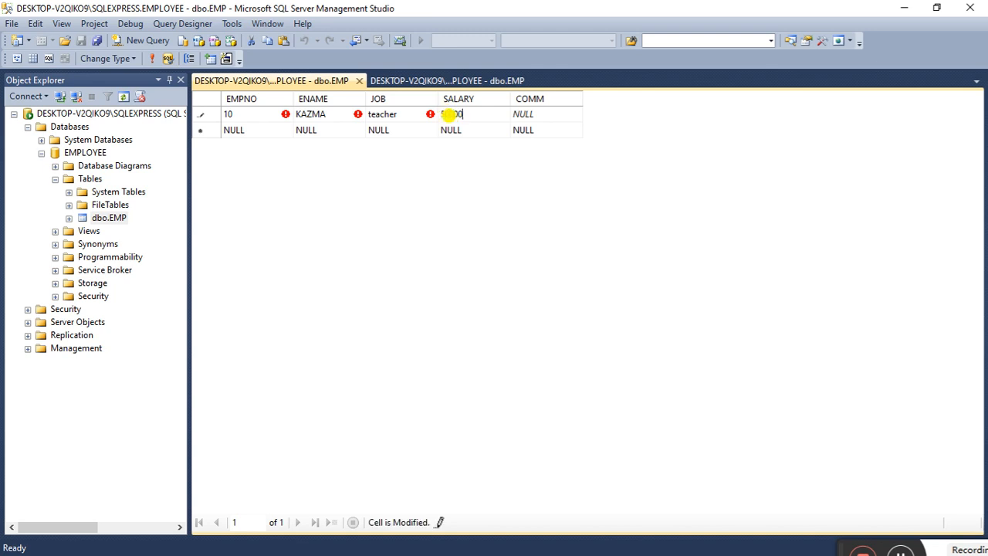
{"action": "left_click", "coordinate": [525, 114]}
{"action": "type", "text": "20000"}
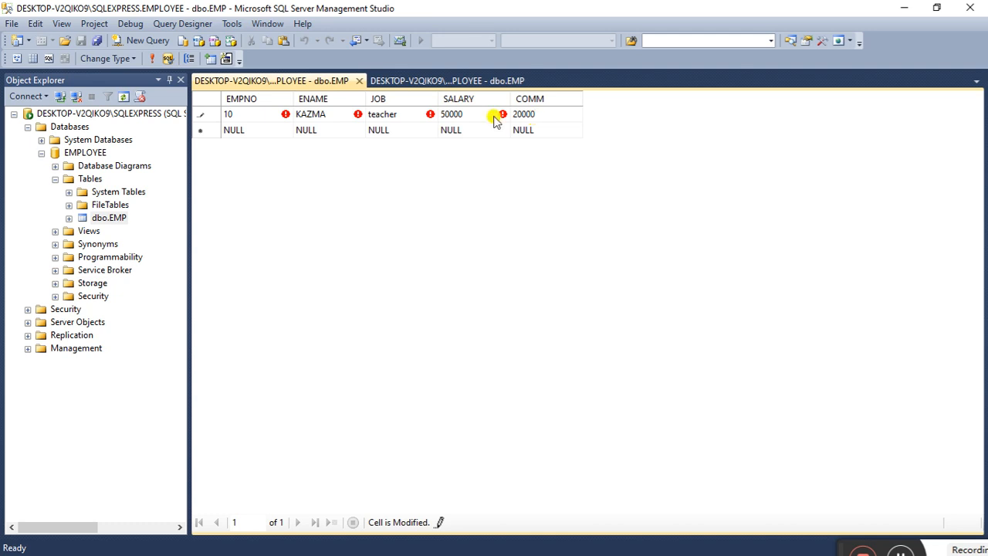
Step: Start the second record of the EMP table with EMPNO 20 and move on to its ENAME field
{"action": "left_click", "coordinate": [242, 129]}
{"action": "type", "text": "2"}
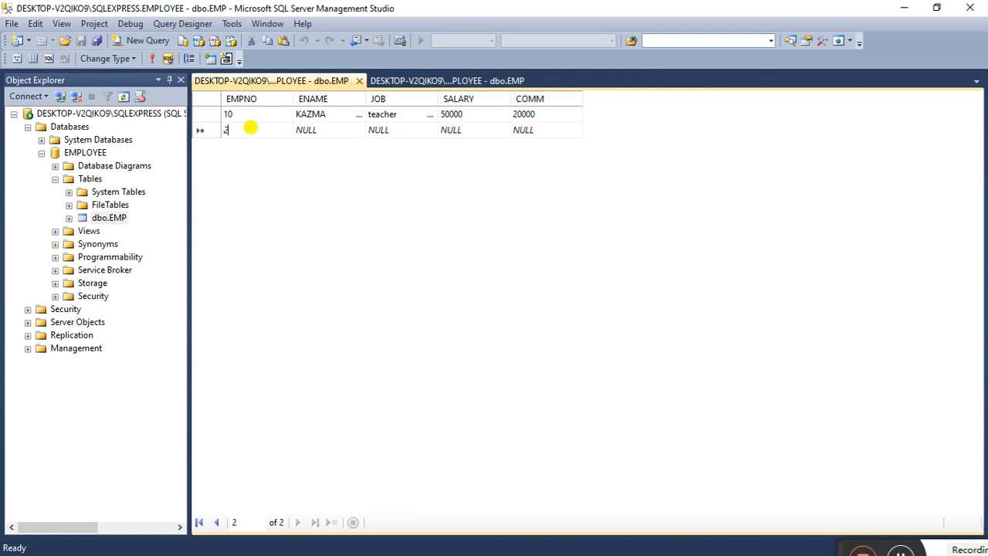
{"action": "type", "text": "0"}
{"action": "left_click", "coordinate": [306, 129]}
{"action": "type", "text": "sidra"}
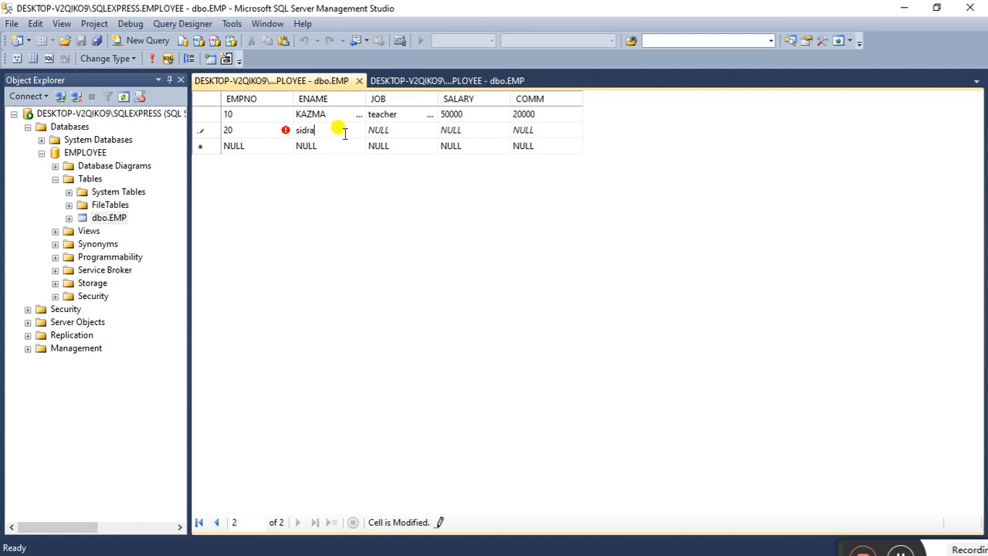
{"action": "key", "text": "BackSpace"}
{"action": "key", "text": "BackSpace"}
{"action": "key", "text": "BackSpace"}
{"action": "key", "text": "BackSpace"}
{"action": "key", "text": "BackSpace"}
Step: Complete the second record with the employee's name in ENAME, JOB clerk, SALARY 30000 and COMM 10000
{"action": "type", "text": "sidra"}
{"action": "left_click", "coordinate": [404, 130]}
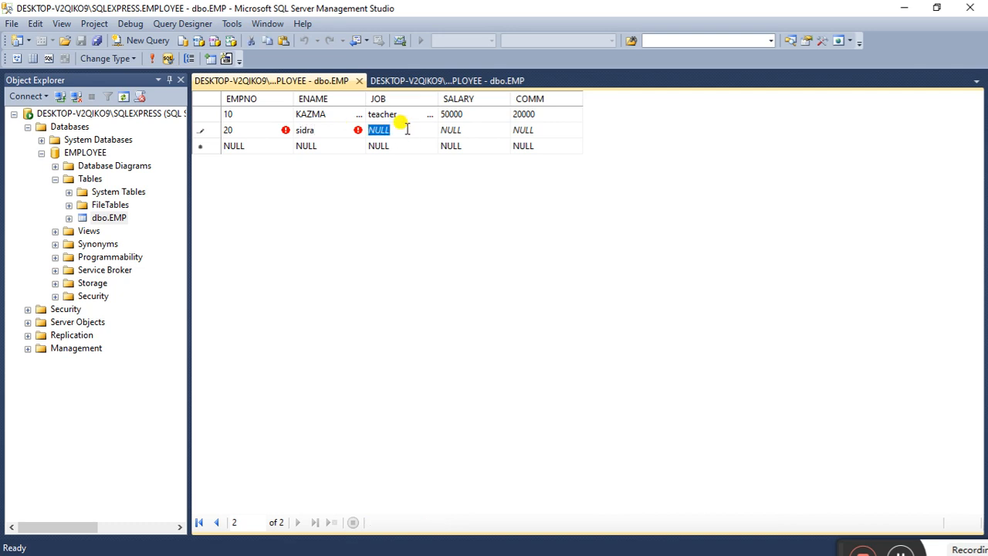
{"action": "type", "text": "clerk"}
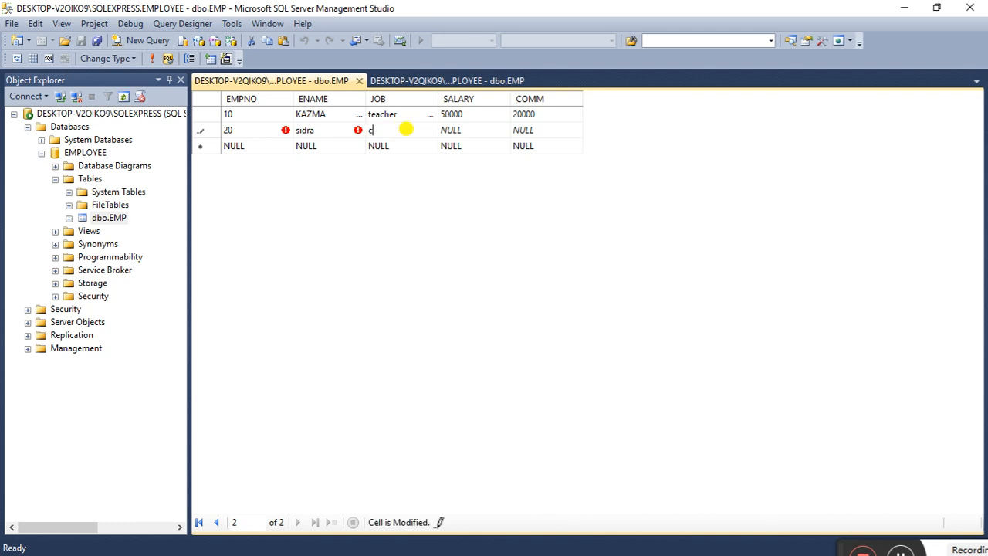
{"action": "left_click", "coordinate": [451, 131]}
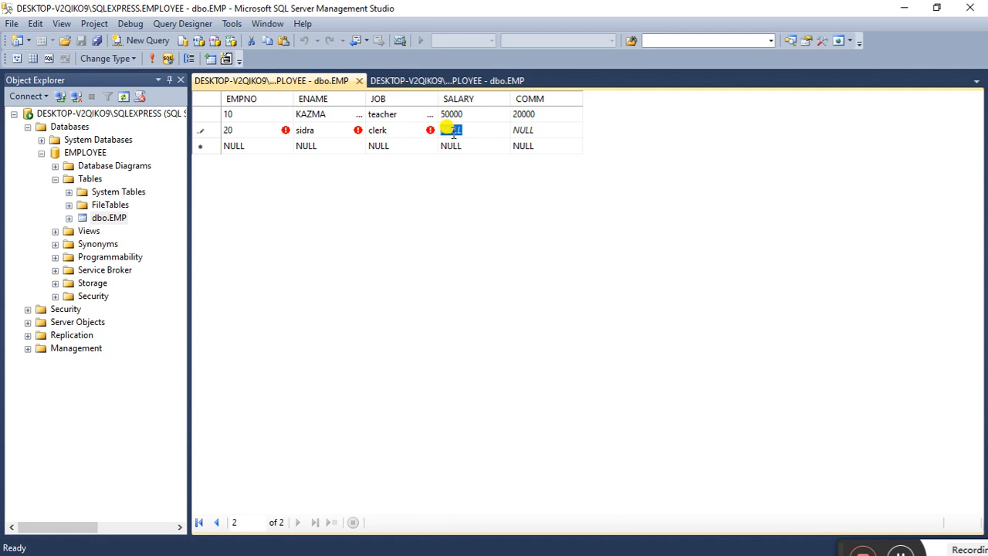
{"action": "type", "text": "30000"}
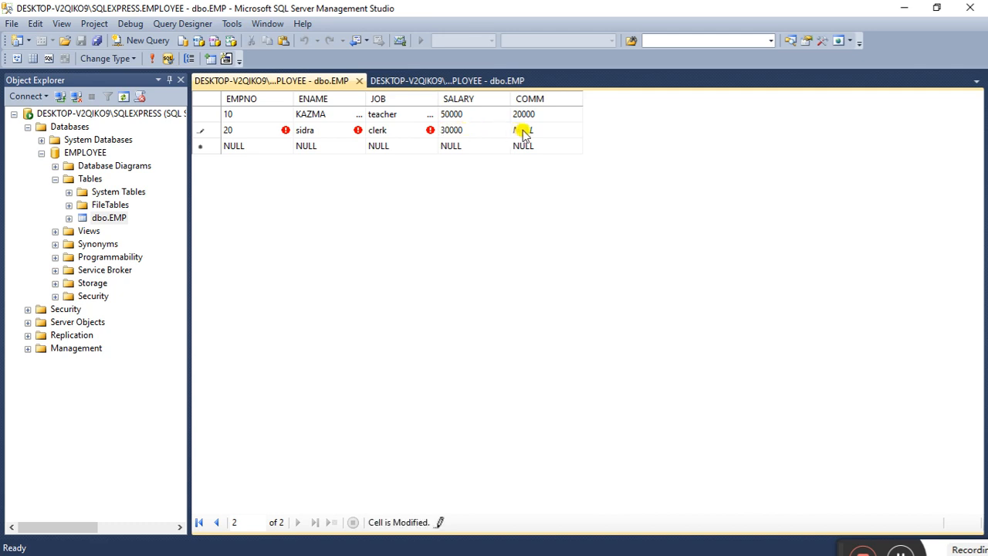
{"action": "left_click", "coordinate": [521, 131]}
{"action": "type", "text": "10000"}
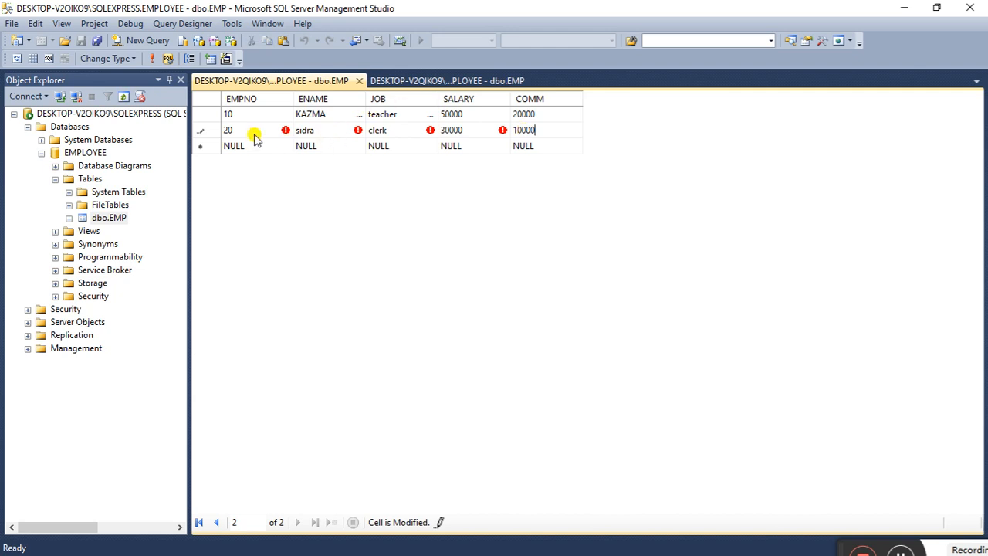
Step: Begin the third record of the EMP table with EMPNO 30 and the employee's name in ENAME
{"action": "left_click", "coordinate": [250, 146]}
{"action": "type", "text": "30"}
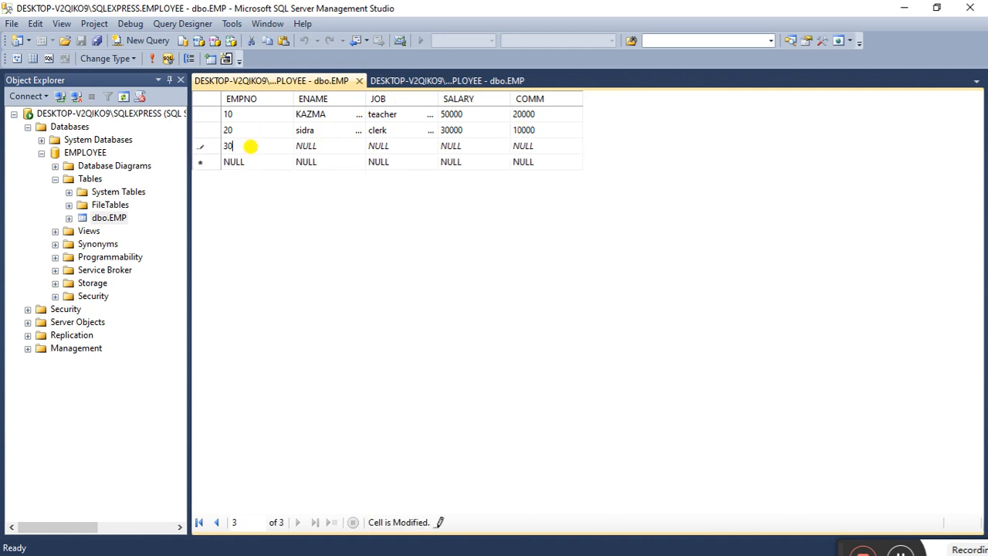
{"action": "left_click", "coordinate": [294, 148]}
{"action": "type", "text": "tahir"}
Step: Complete the third record with JOB manager, SALARY 60000 and COMM 30000
{"action": "left_click", "coordinate": [378, 146]}
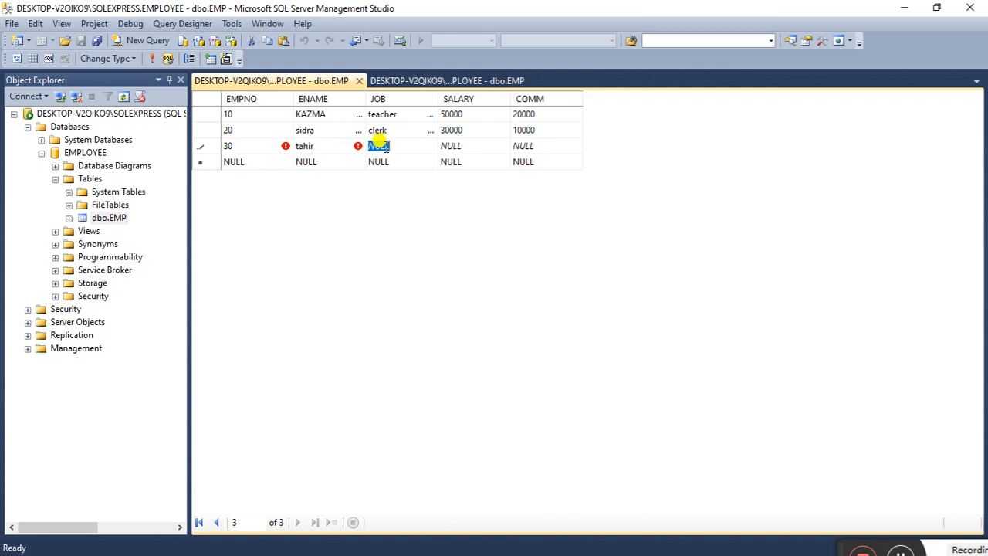
{"action": "type", "text": "manager"}
{"action": "left_click", "coordinate": [449, 149]}
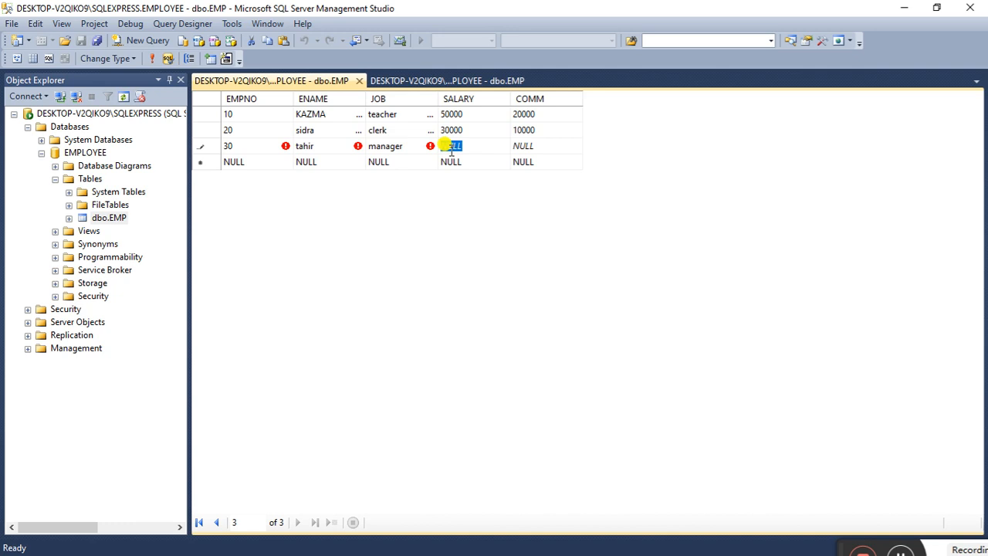
{"action": "type", "text": "60000"}
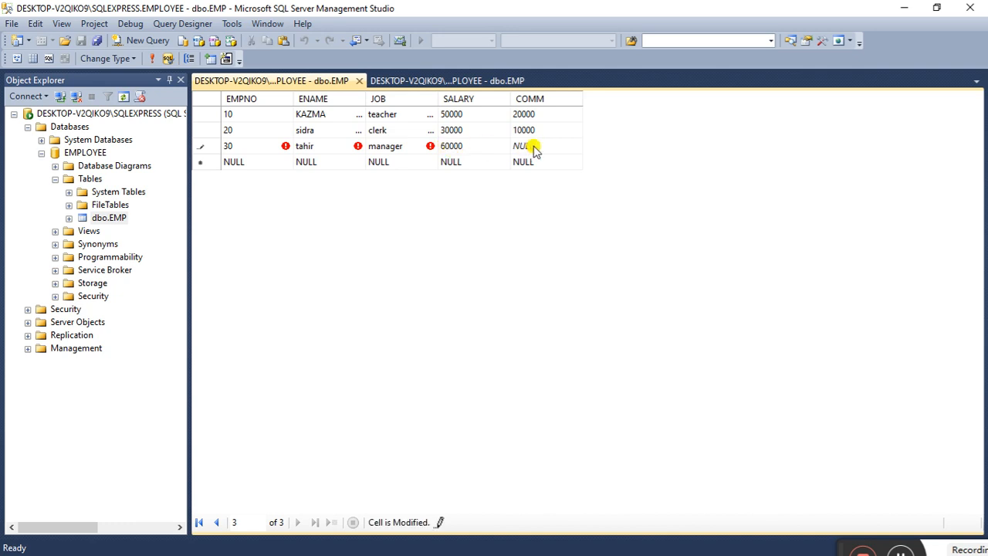
{"action": "left_click", "coordinate": [534, 148]}
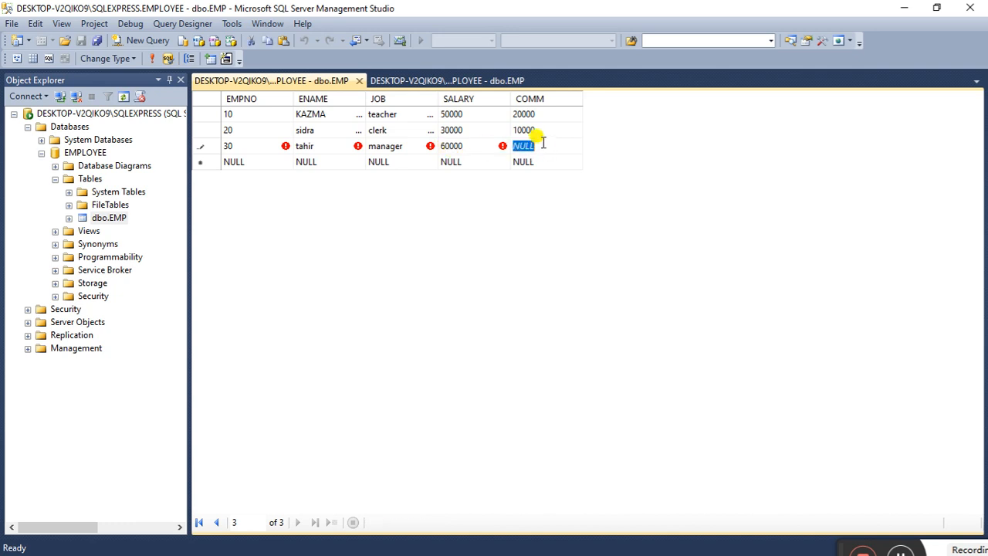
{"action": "type", "text": "2"}
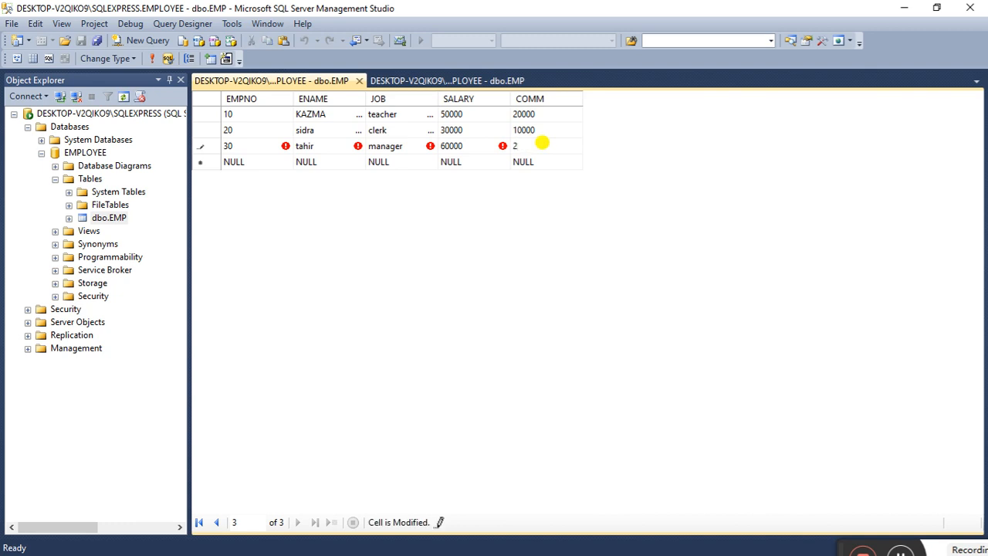
{"action": "key", "text": "BackSpace"}
{"action": "type", "text": "30000"}
Step: Begin the fourth record of the EMP table with EMPNO 40 and the employee's name in ENAME
{"action": "left_click", "coordinate": [251, 161]}
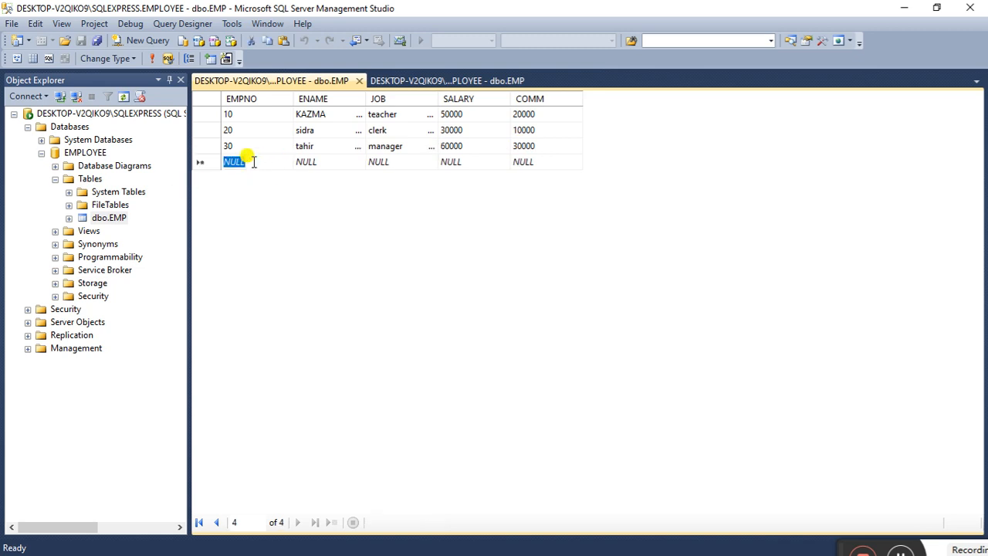
{"action": "type", "text": "40"}
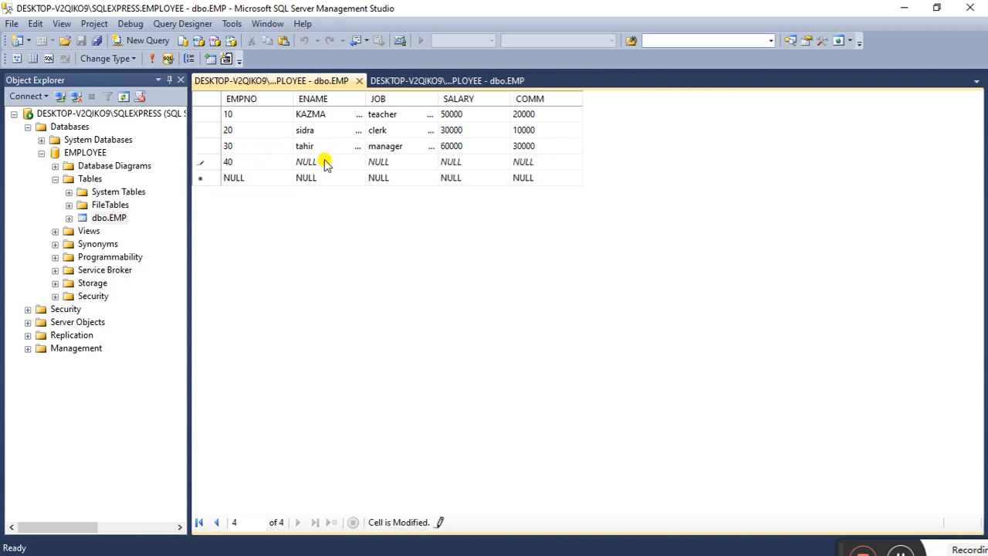
{"action": "left_click", "coordinate": [324, 161]}
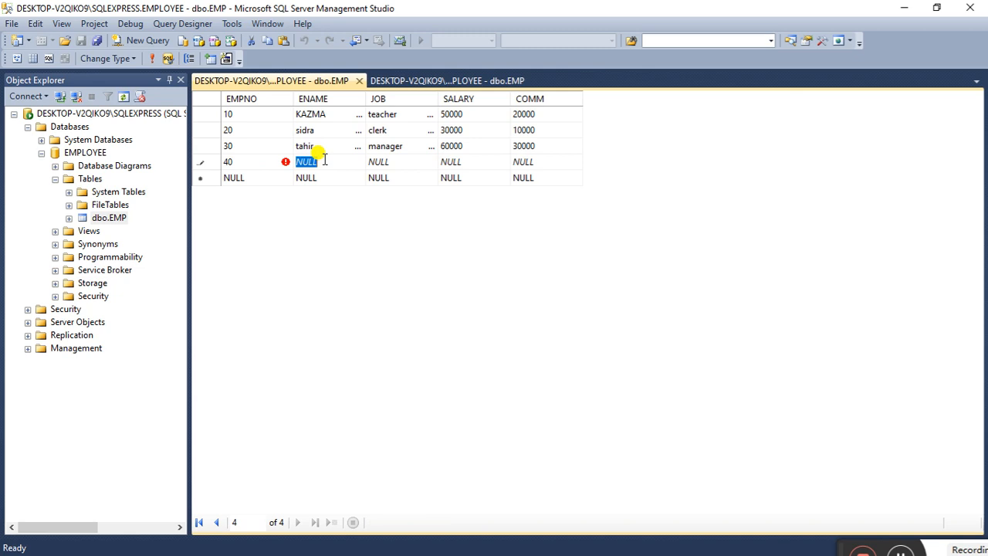
{"action": "type", "text": "rizwan"}
Step: Complete the fourth record with JOB salesman and SALARY 40000, leave COMM as NULL and commit the row
{"action": "left_click", "coordinate": [398, 161]}
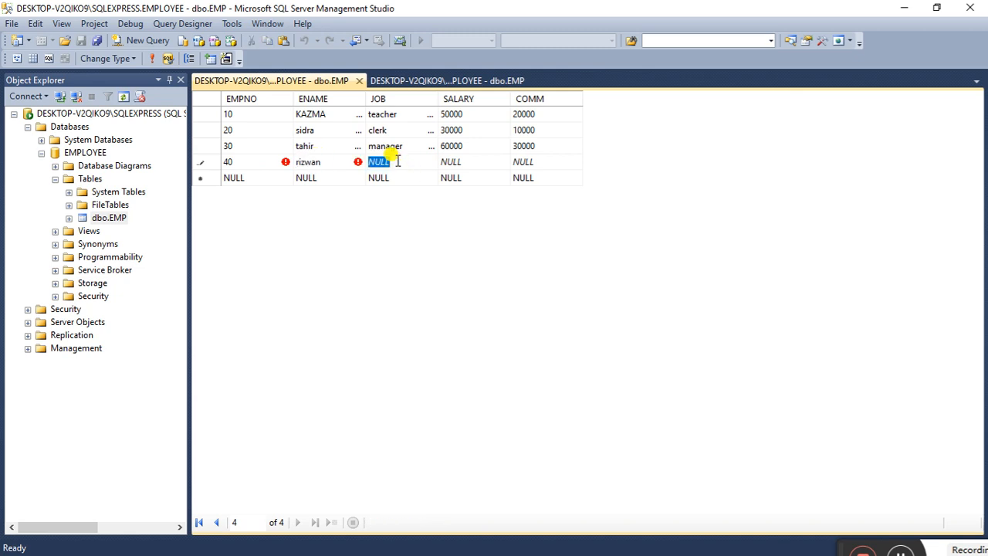
{"action": "type", "text": "sa"}
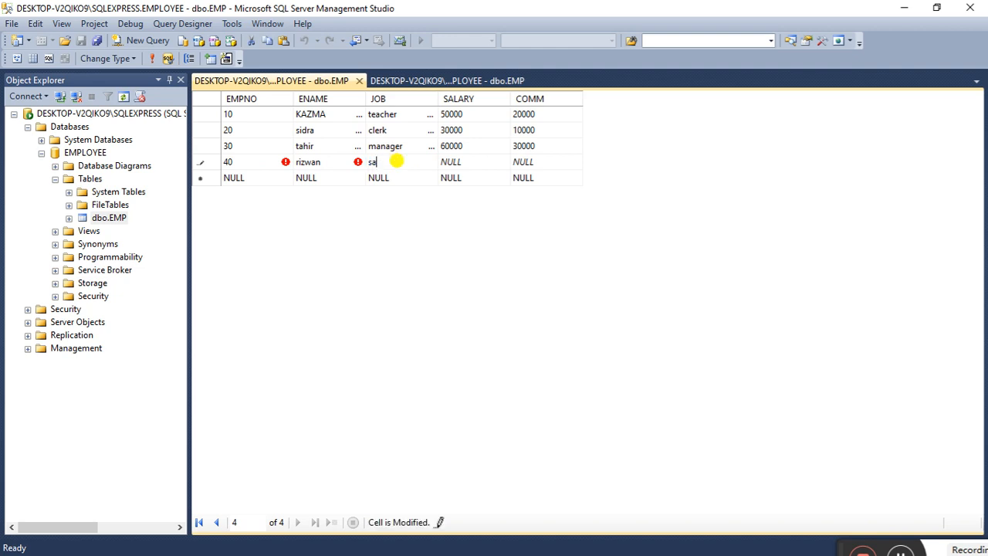
{"action": "type", "text": "lesman"}
{"action": "left_click", "coordinate": [449, 161]}
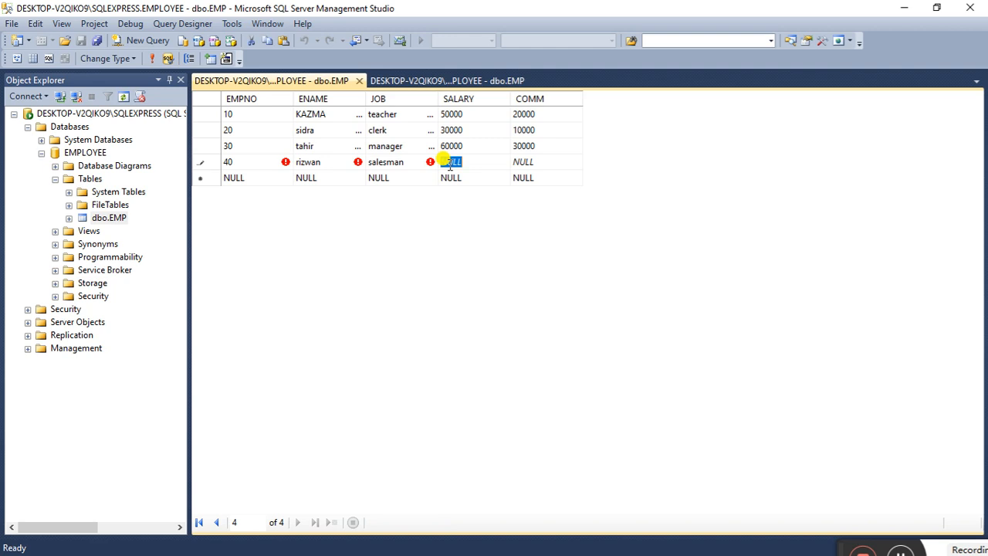
{"action": "type", "text": "40000"}
{"action": "left_click", "coordinate": [532, 161]}
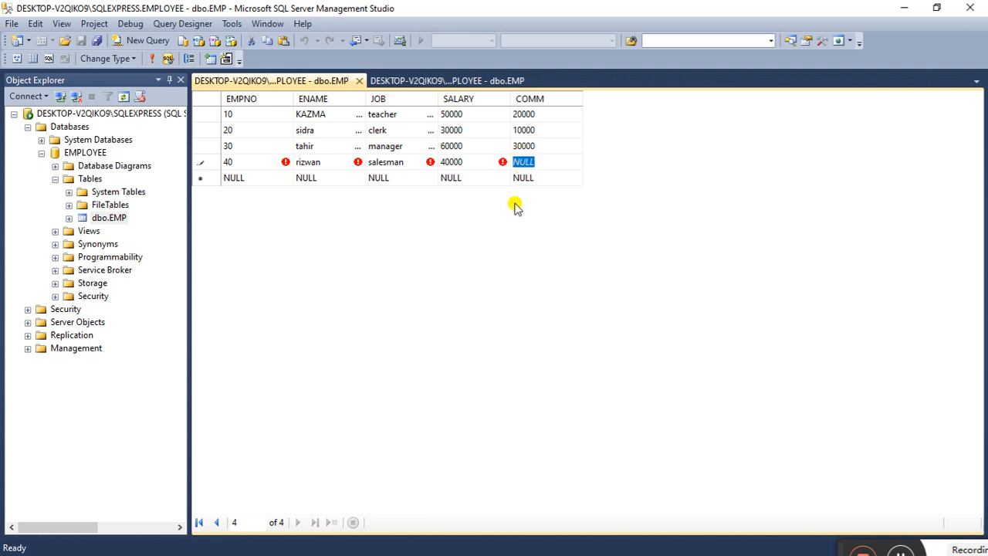
{"action": "left_click", "coordinate": [245, 177]}
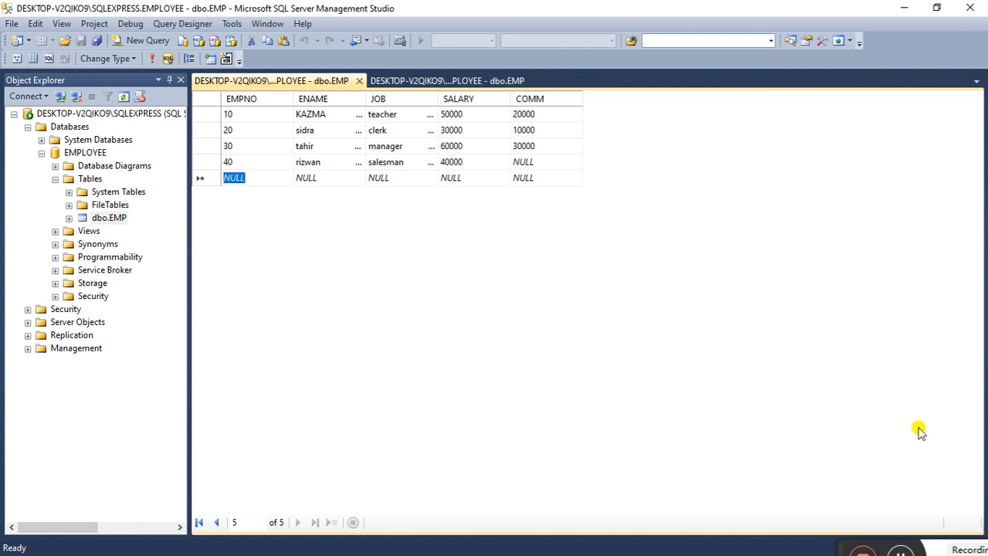
{"action": "left_click", "coordinate": [911, 553]}
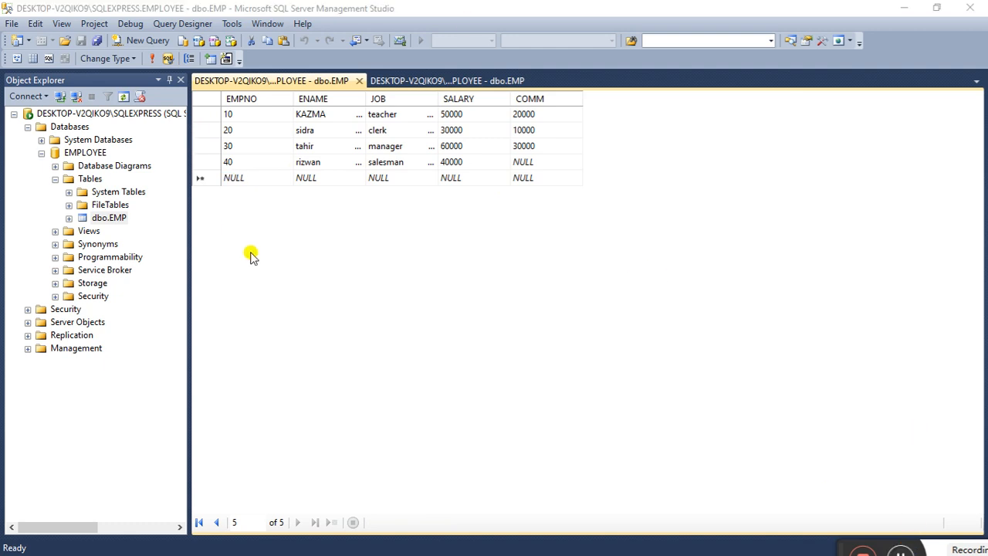
Step: Query the top 1000 rows of the dbo.EMP table in a new query window
{"action": "left_click", "coordinate": [104, 219]}
{"action": "right_click", "coordinate": [104, 219]}
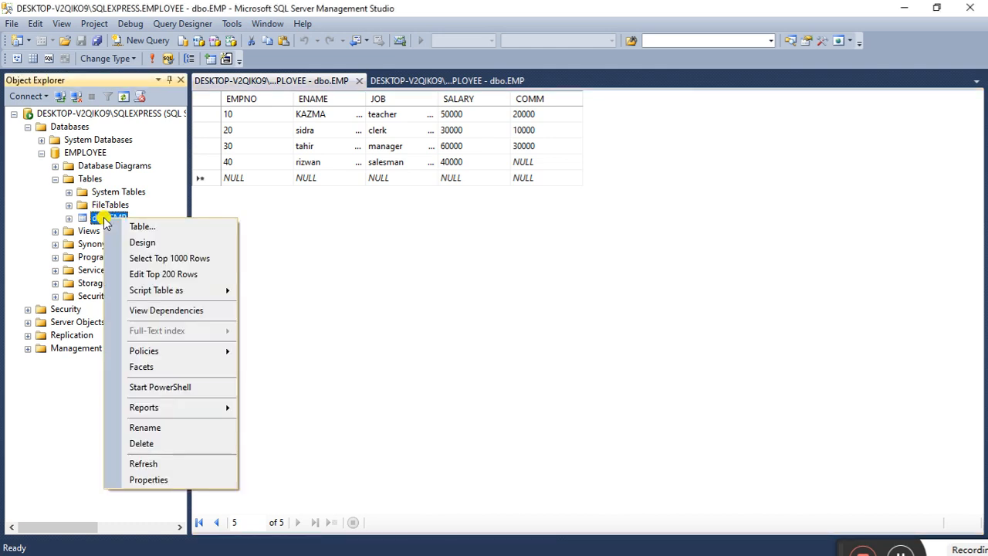
{"action": "left_click", "coordinate": [140, 259]}
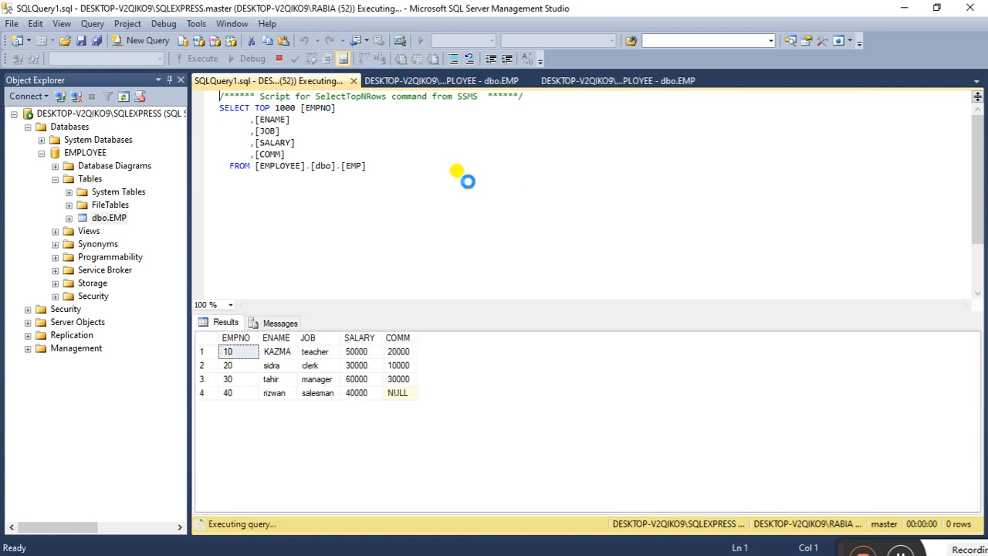
Step: Delete the whole generated SELECT TOP 1000 script from the query editor and return to its empty first line
{"action": "left_click_drag", "start_coordinate": [399, 180], "coordinate": [213, 71]}
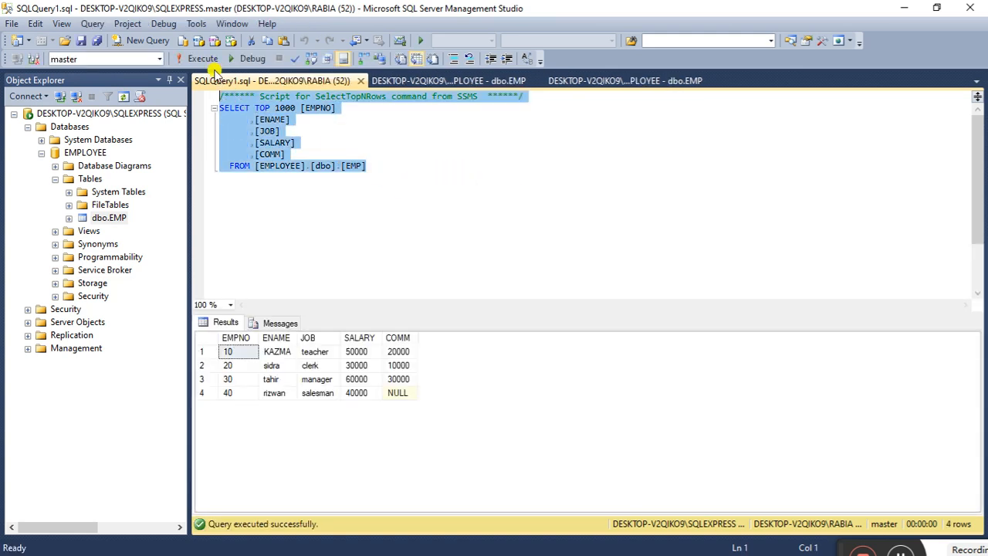
{"action": "key", "text": "Delete"}
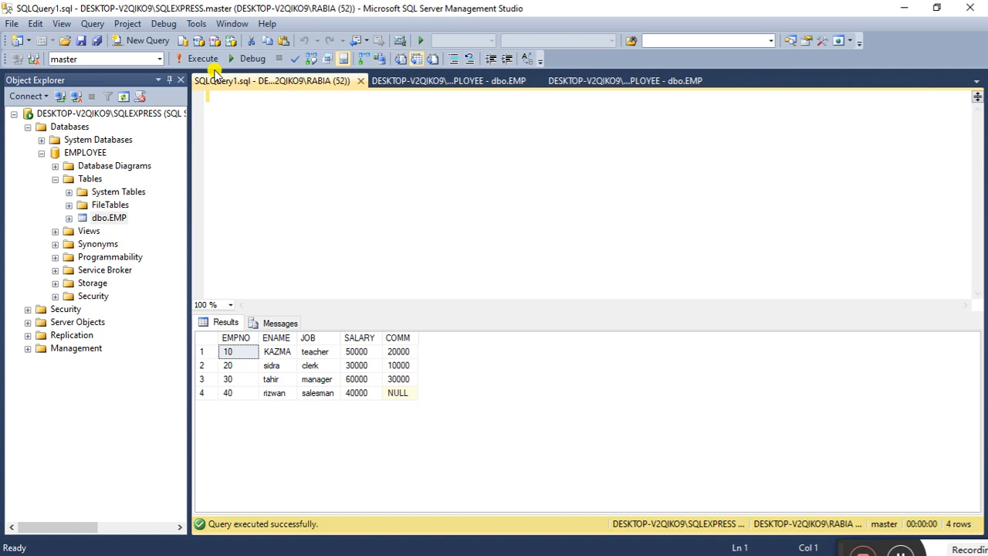
{"action": "left_click", "coordinate": [465, 423]}
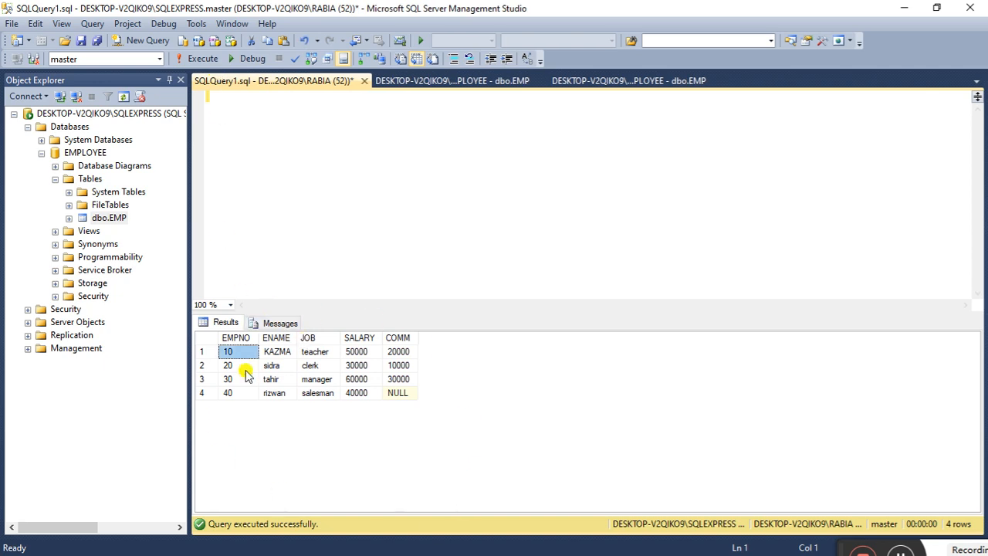
{"action": "left_click", "coordinate": [229, 102]}
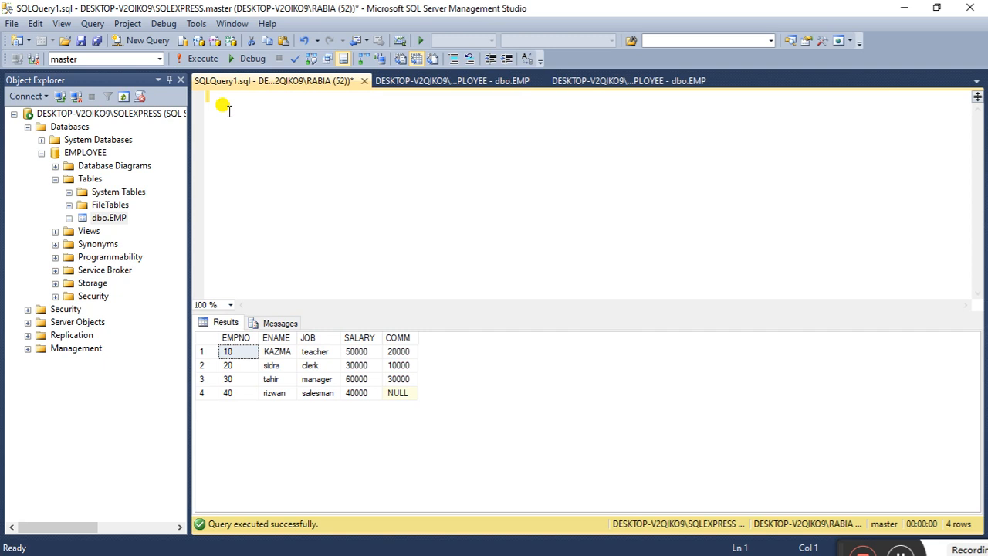
{"action": "type", "text": "select"}
{"action": "key", "text": "BackSpace"}
{"action": "key", "text": "BackSpace"}
{"action": "key", "text": "BackSpace"}
{"action": "key", "text": "BackSpace"}
{"action": "key", "text": "BackSpace"}
{"action": "key", "text": "BackSpace"}
{"action": "key", "text": "BackSpace"}
Step: Write the query SELECT EMPNO,ENAME,JOB FROM EMP in the empty query editor
{"action": "type", "text": "SELECT"}
{"action": "type", "text": "EMP"}
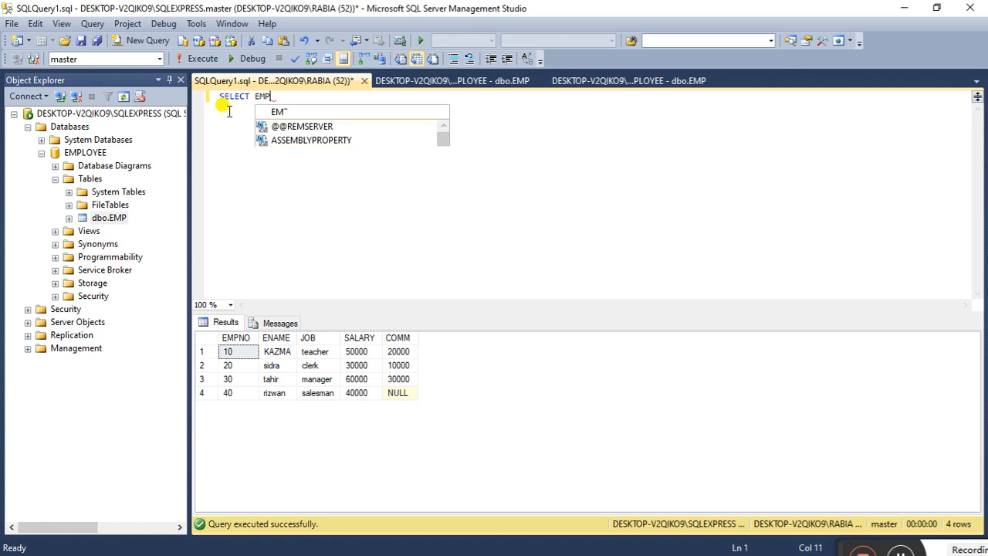
{"action": "type", "text": "NO"}
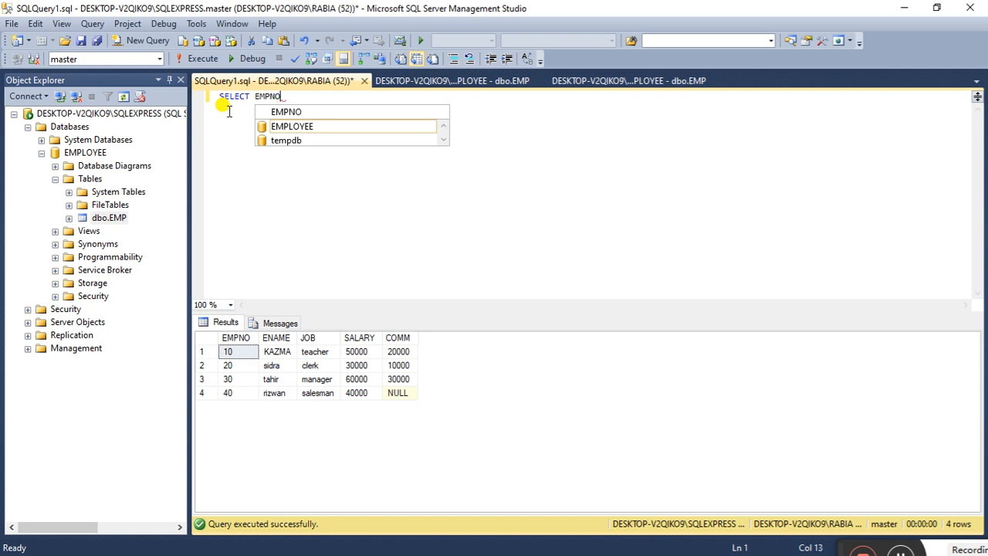
{"action": "type", "text": " ,ENAME"}
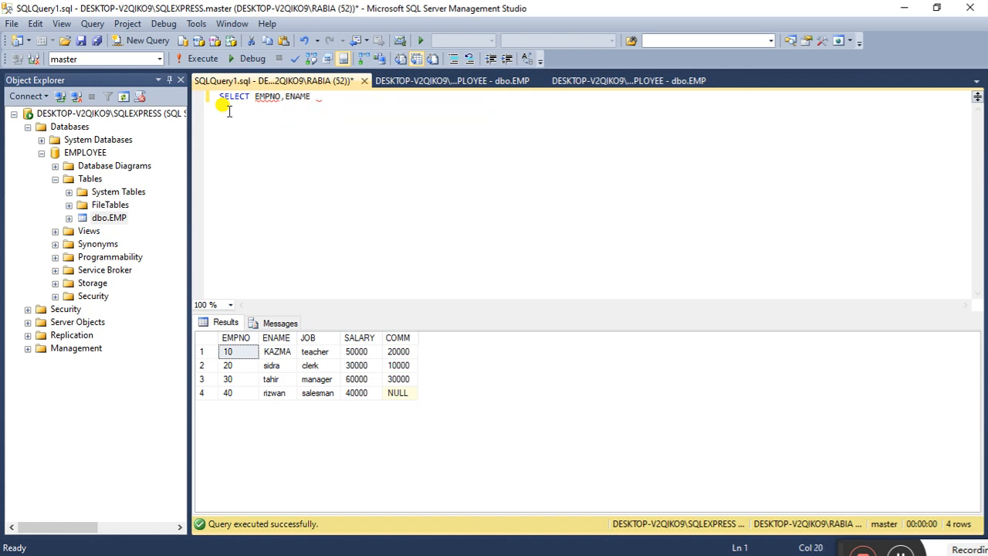
{"action": "key", "text": "BackSpace"}
{"action": "type", "text": ",ENA"}
{"action": "key", "text": "BackSpace"}
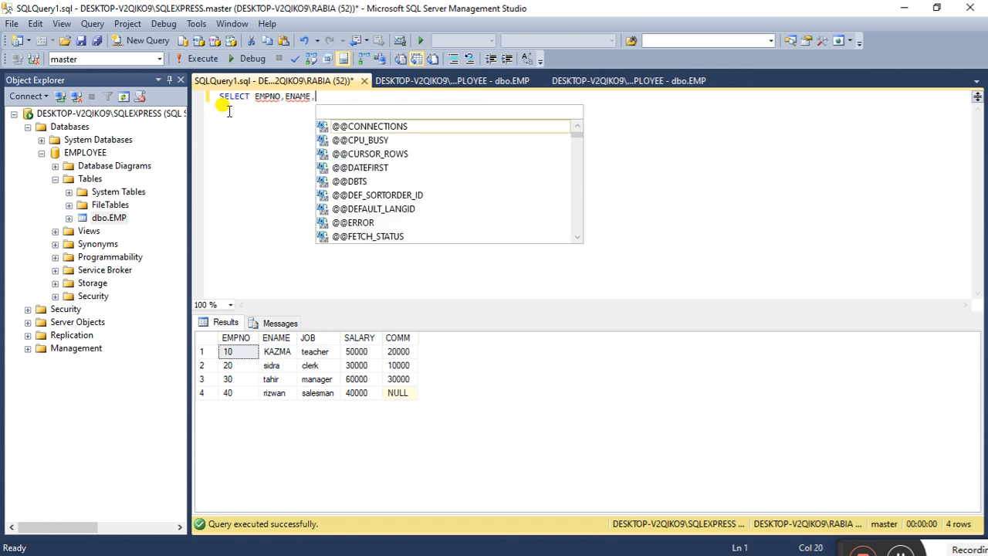
{"action": "type", "text": "JOB"}
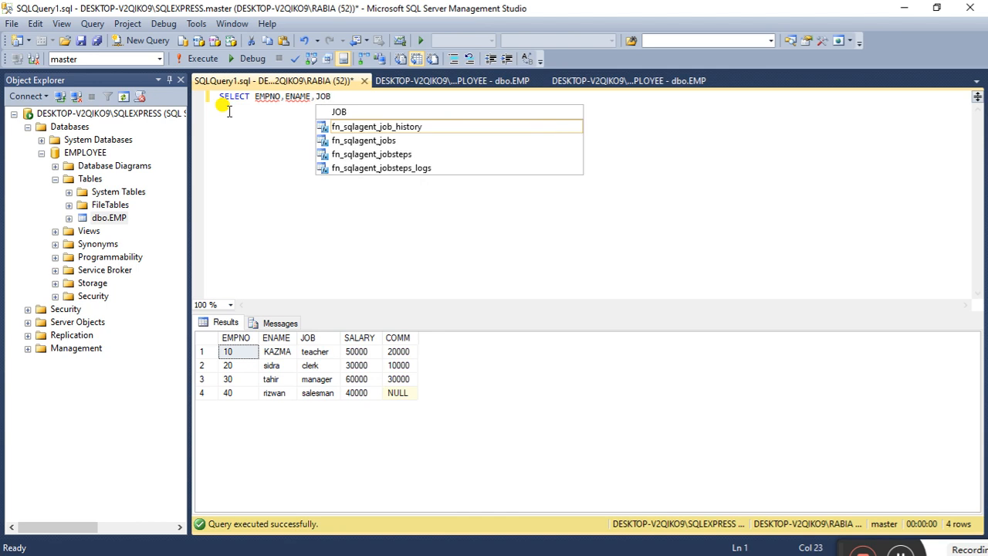
{"action": "type", "text": " FROM "}
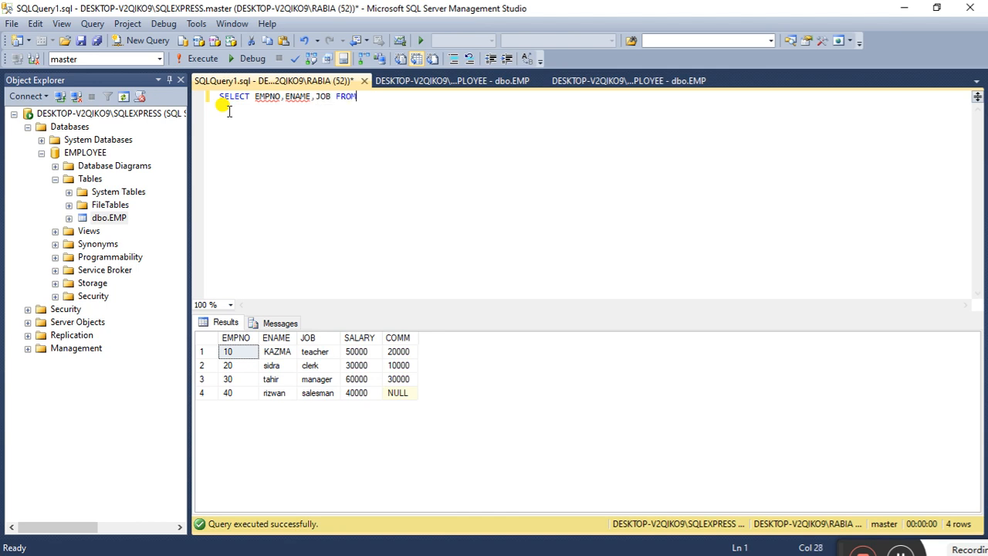
{"action": "type", "text": "EMP"}
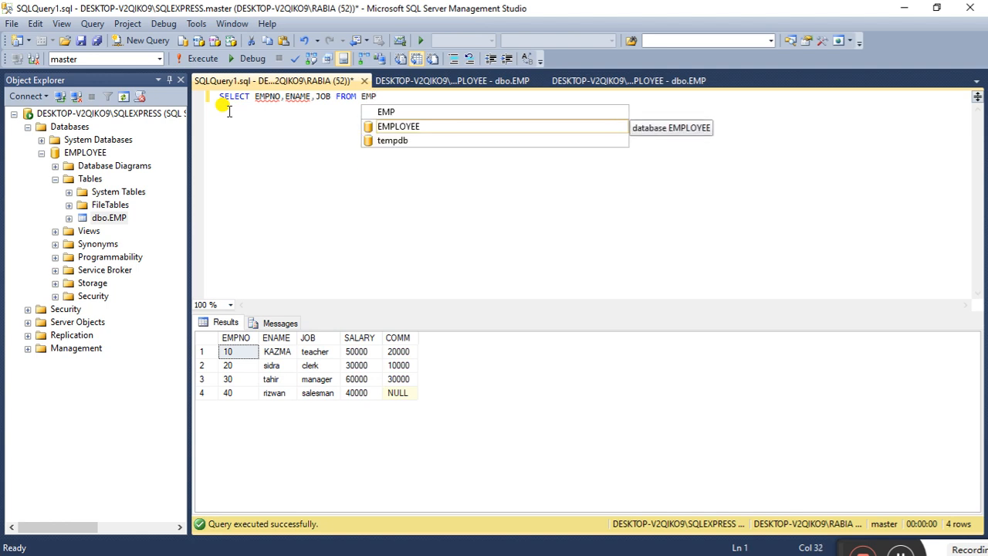
Step: Run the SELECT query on EMP, switching its target database from master to EMPLOYEE and executing it again
{"action": "left_click", "coordinate": [202, 60]}
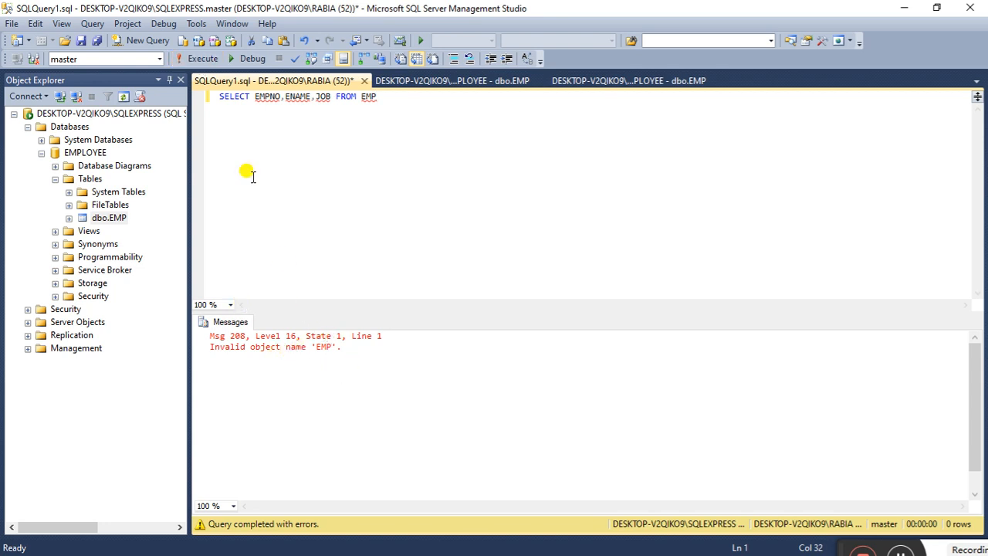
{"action": "left_click", "coordinate": [160, 60]}
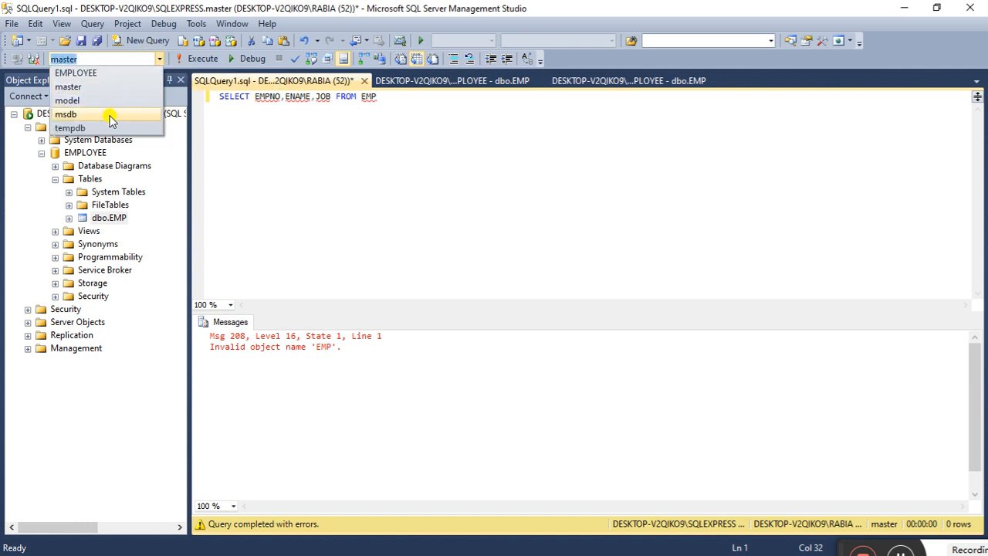
{"action": "left_click", "coordinate": [99, 71]}
{"action": "left_click", "coordinate": [189, 60]}
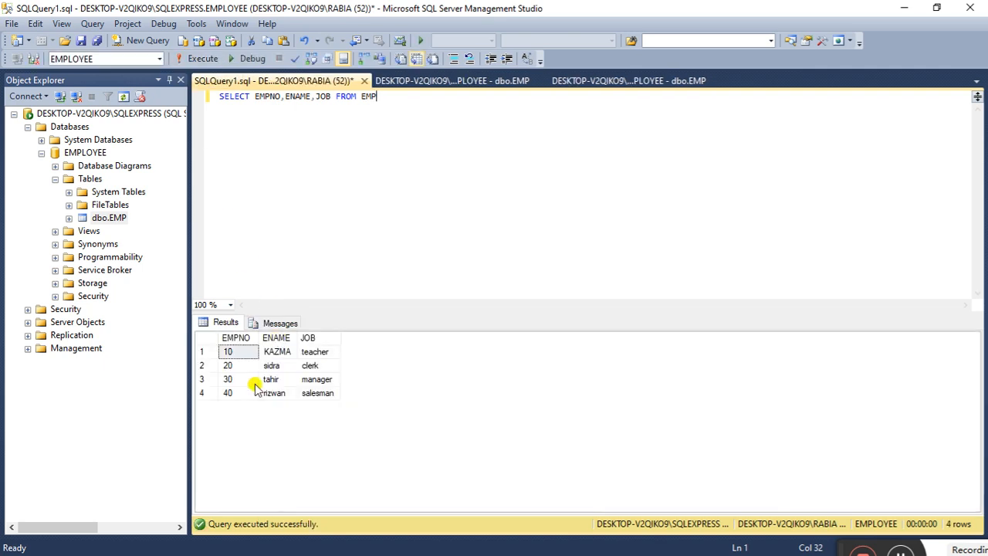
Step: Try to run the EMPNO, ENAME, JOB query against the master database
{"action": "left_click", "coordinate": [158, 61]}
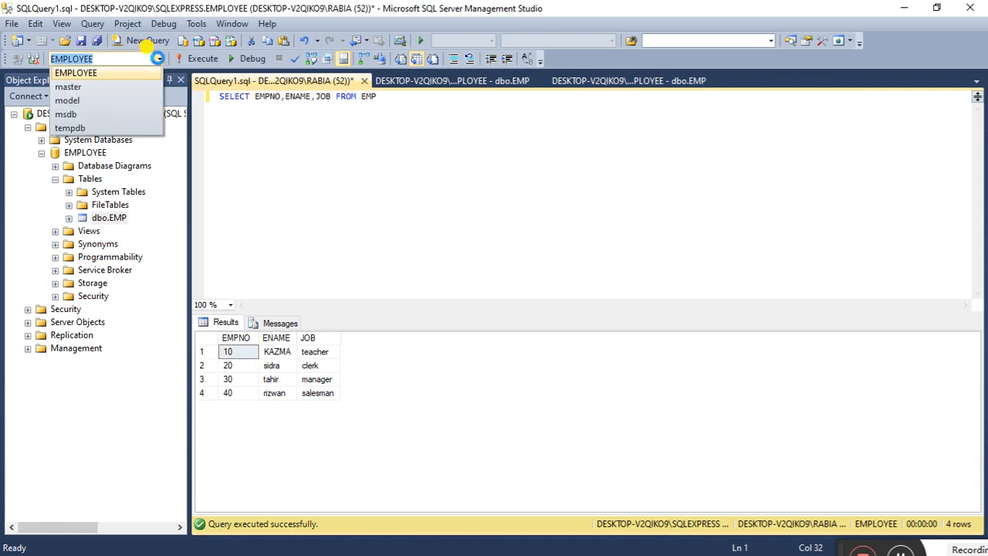
{"action": "left_click", "coordinate": [135, 86]}
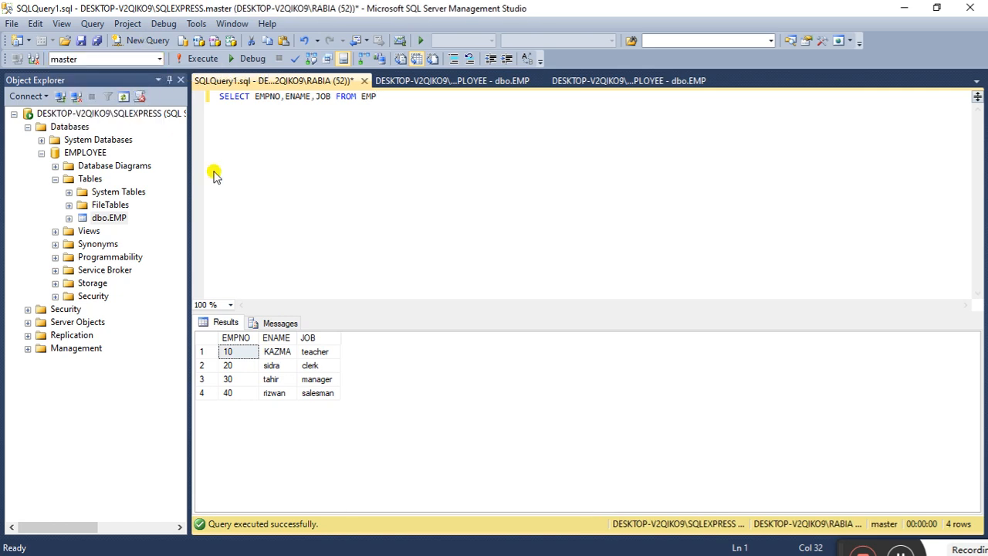
{"action": "left_click", "coordinate": [190, 59]}
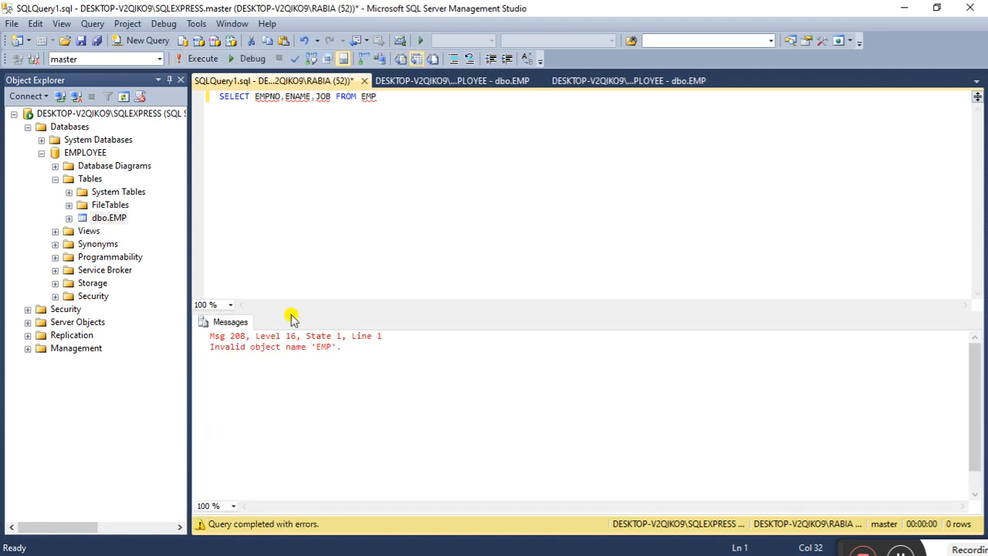
Step: Set the query's database back to EMPLOYEE and rerun the SELECT statement
{"action": "left_click", "coordinate": [158, 61]}
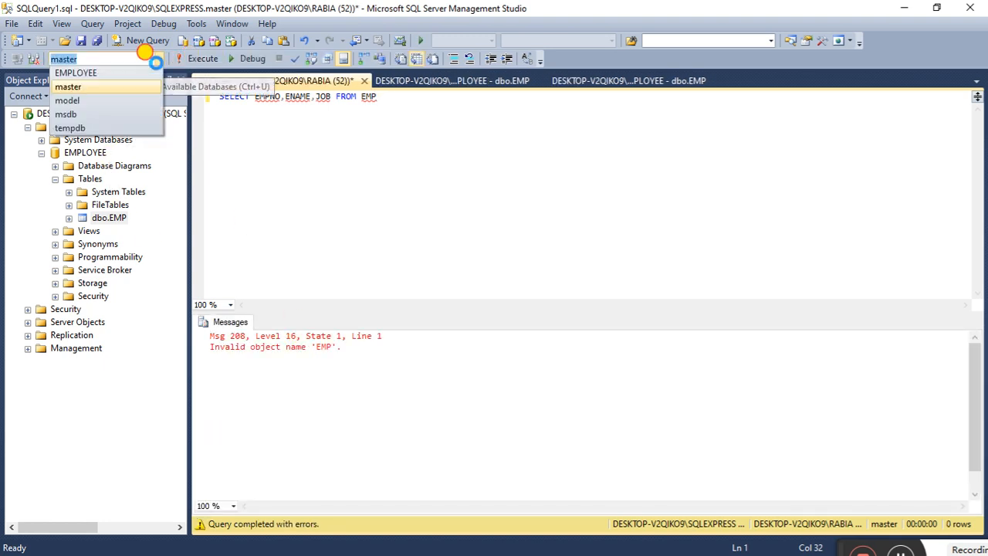
{"action": "left_click", "coordinate": [123, 73]}
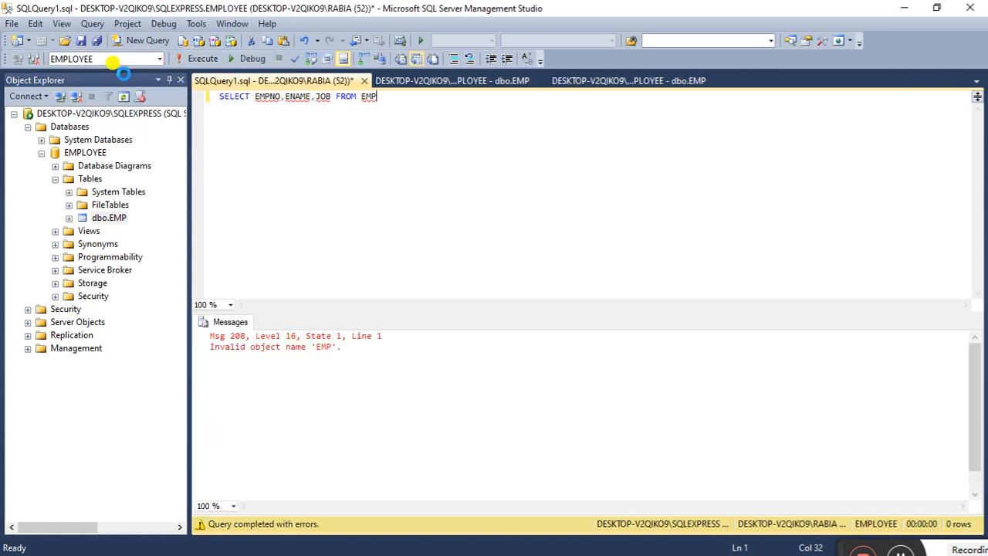
{"action": "left_click", "coordinate": [188, 61]}
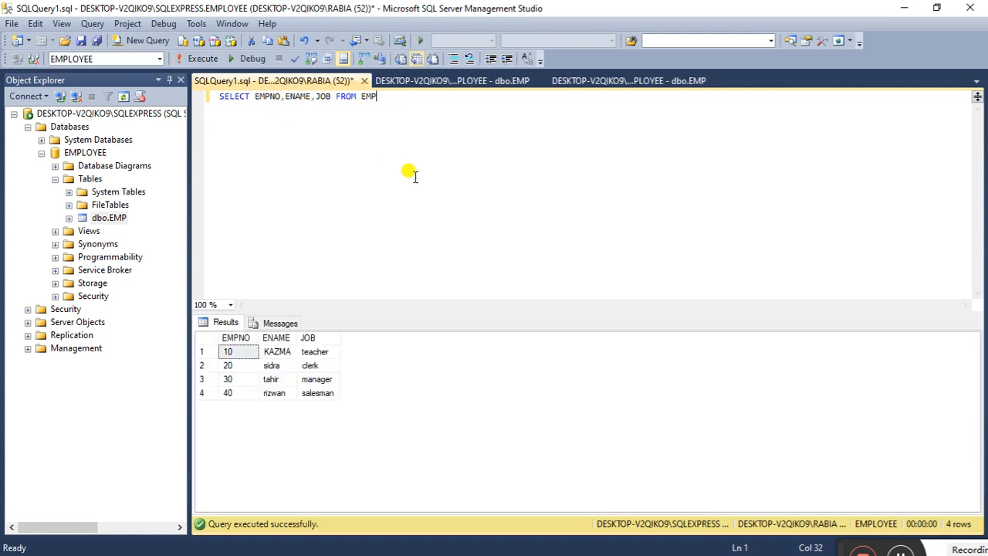
Step: Review the dbo.EMP records, and add the condition WHERE JOB='CLERK' on a new line of the SELECT query
{"action": "left_click", "coordinate": [409, 84]}
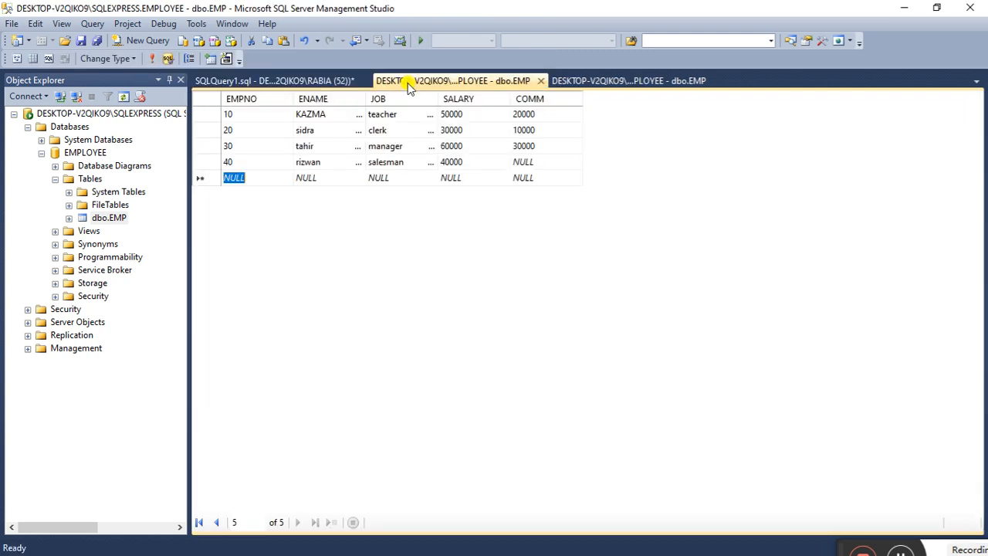
{"action": "left_click", "coordinate": [302, 85]}
{"action": "key", "text": "Return"}
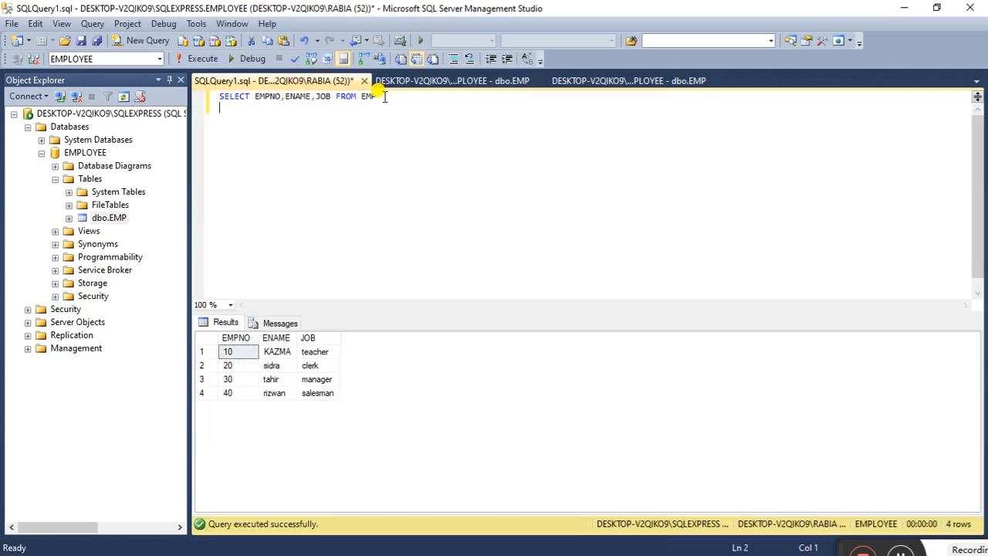
{"action": "type", "text": "WHERE J"}
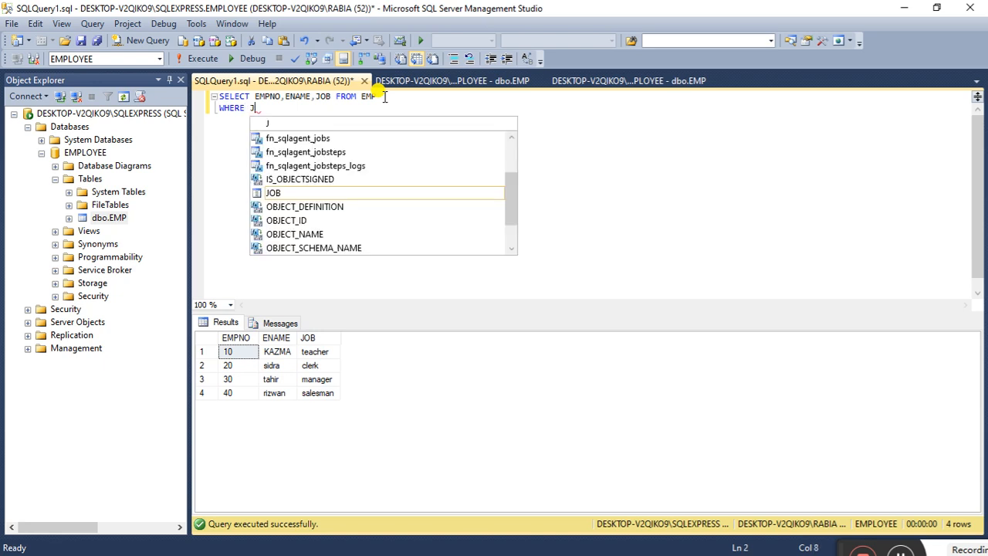
{"action": "type", "text": "OB="}
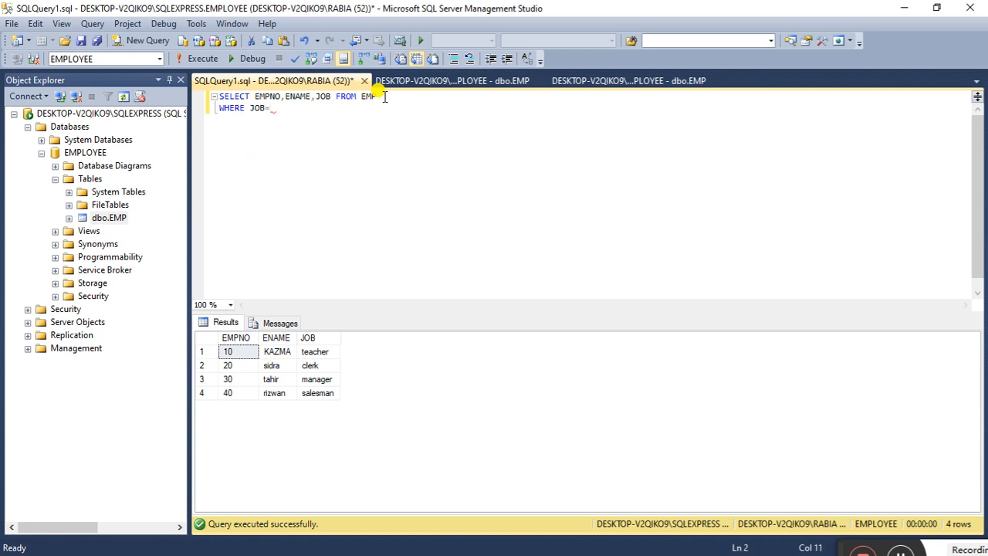
{"action": "type", "text": "''"}
{"action": "type", "text": "CLER"}
{"action": "type", "text": "K"}
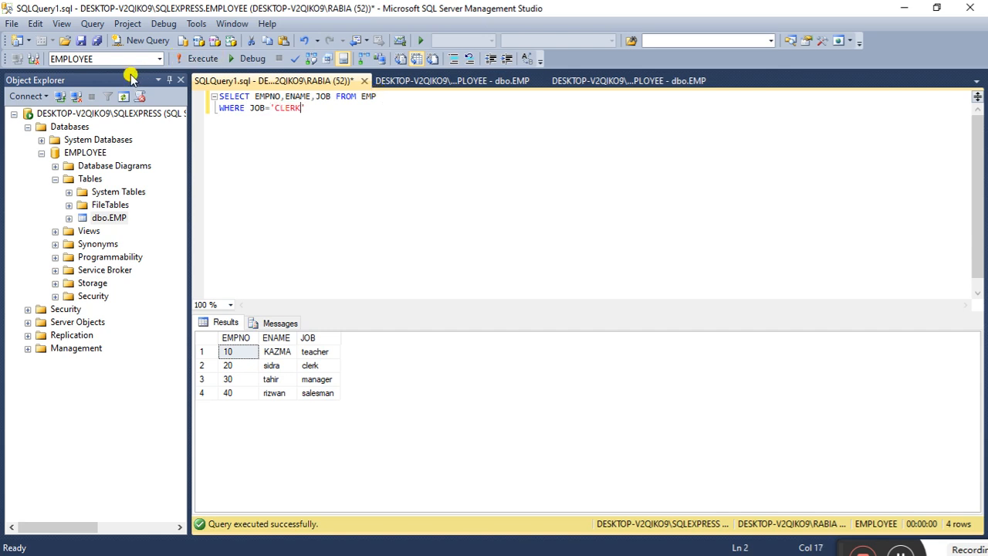
Step: Run the query filtered by JOB, compare its output with the dbo.EMP records, and return to the query
{"action": "left_click", "coordinate": [202, 58]}
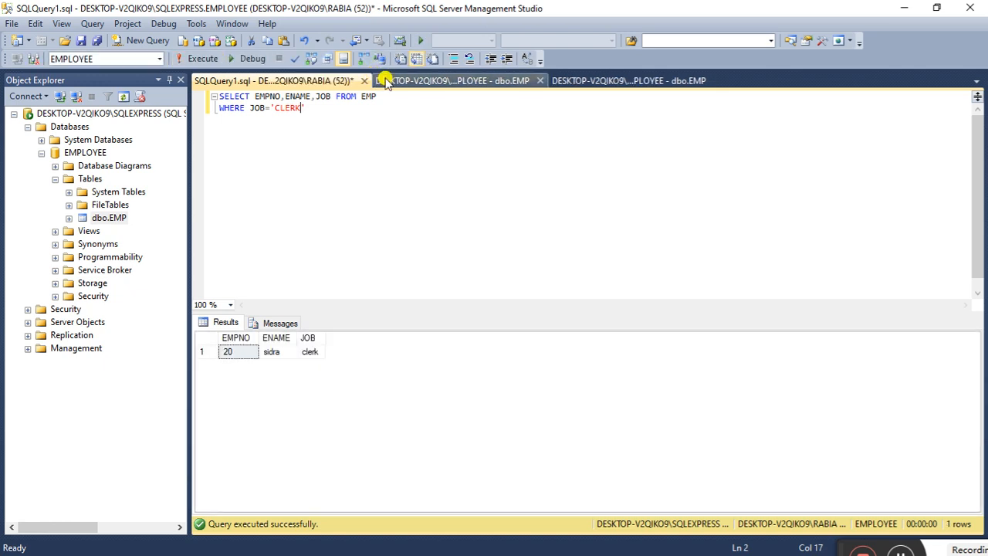
{"action": "left_click", "coordinate": [391, 80]}
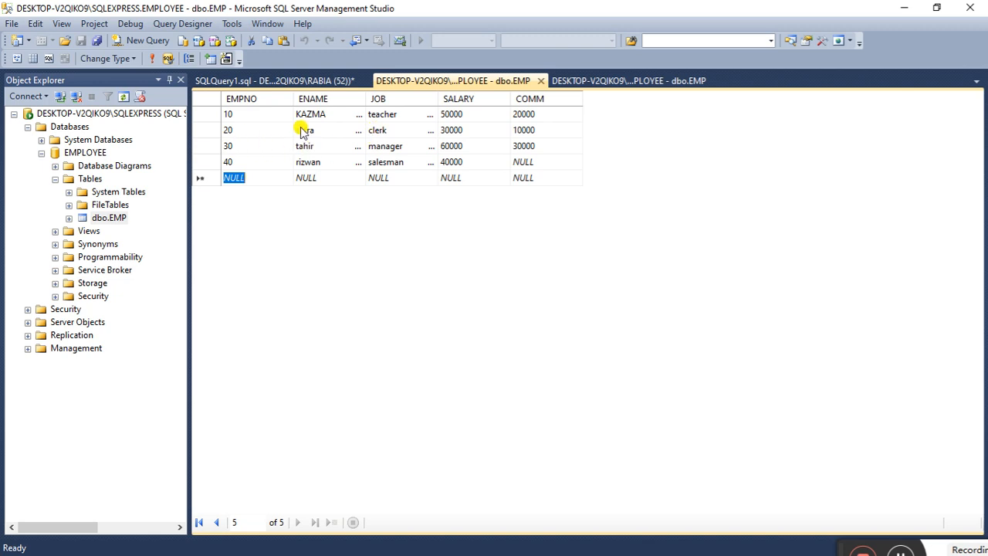
{"action": "left_click", "coordinate": [265, 85]}
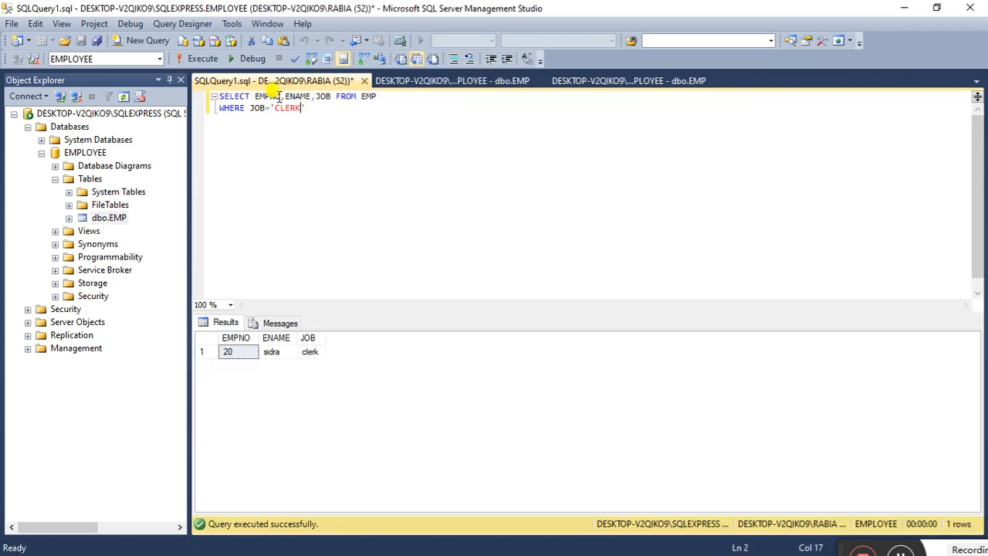